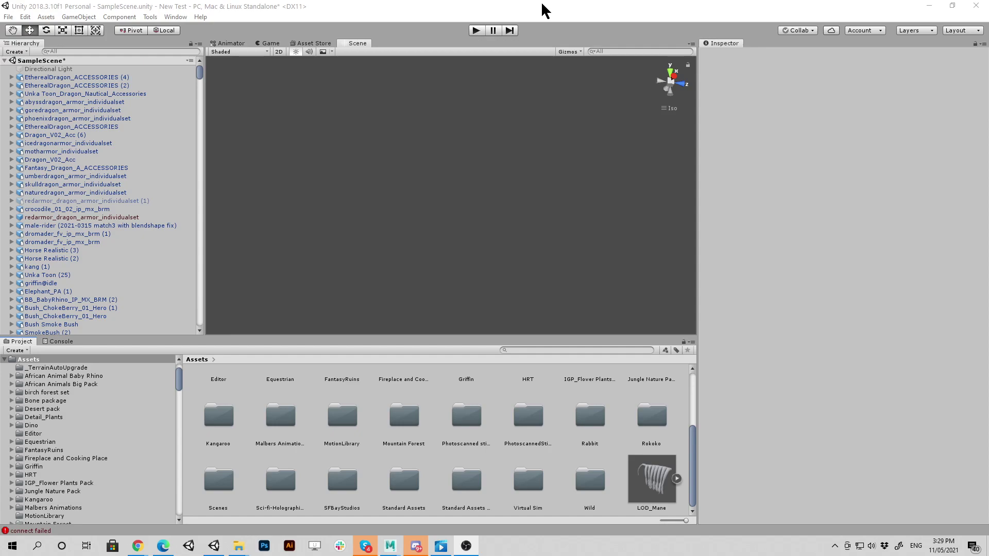
# Place the LOD_Mane model from the project assets into the scene and frame it
pyautogui.click(641, 472)
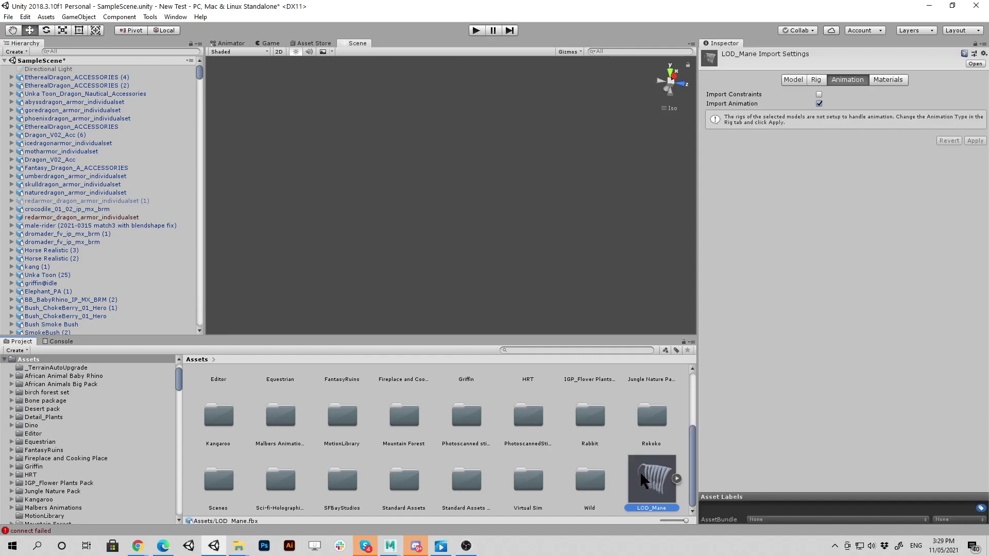
pyautogui.moveTo(652, 480); pyautogui.dragTo(434, 205)
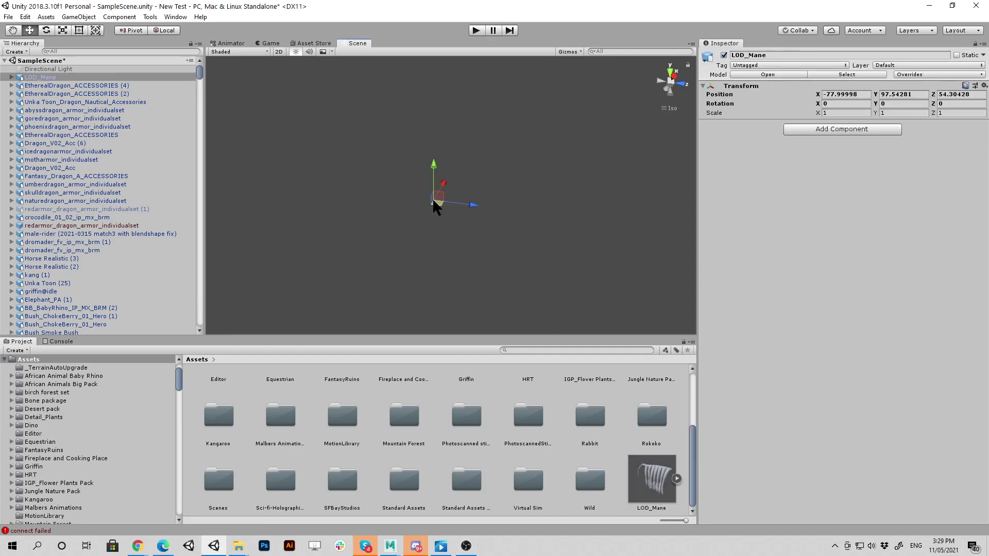
pyautogui.moveTo(375, 148); pyautogui.dragTo(413, 150, button='middle')
pyautogui.press('f')
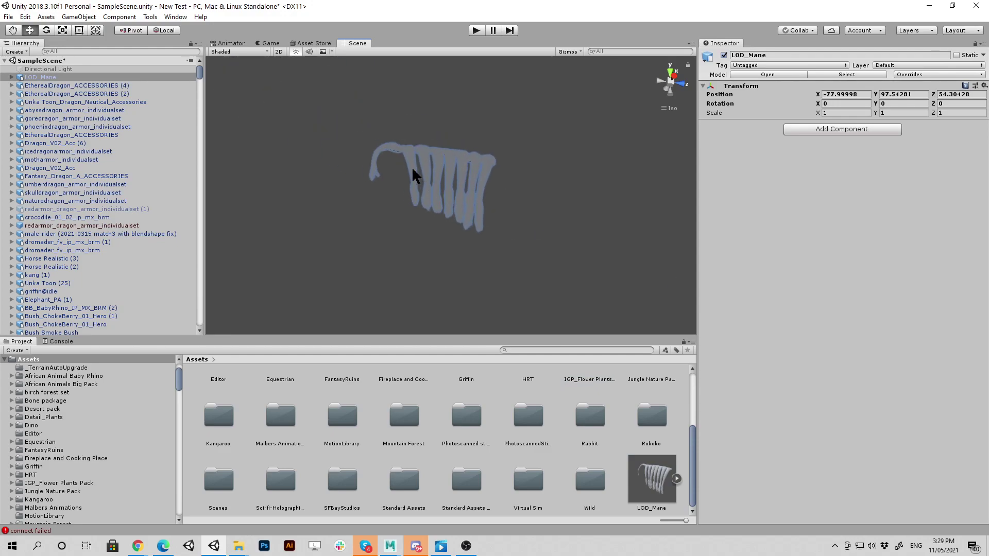
pyautogui.moveTo(532, 204); pyautogui.dragTo(697, 302, button='right')
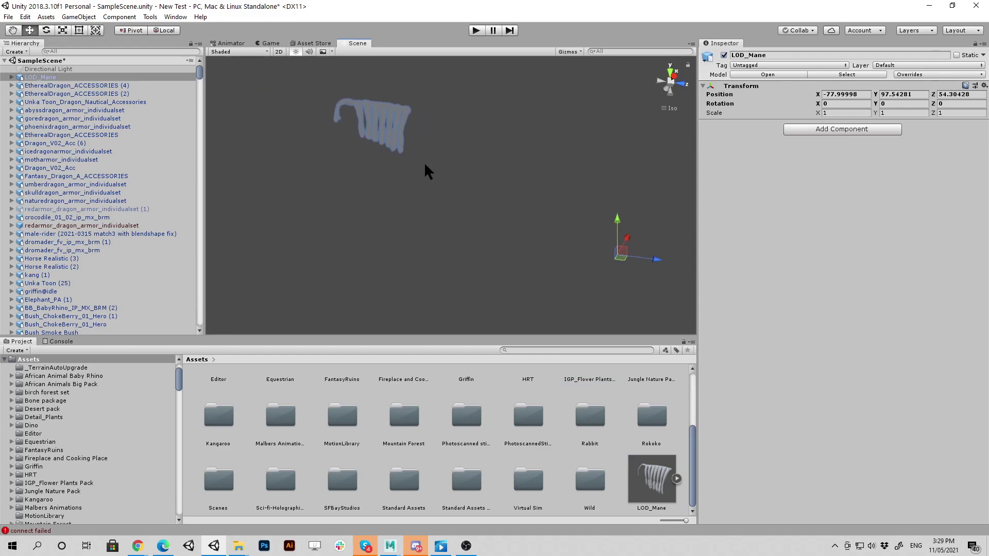
# Expand LOD_Mane to its LOD_0, LOD_1 and LOD_2 children and add an LOD Group component to the parent
pyautogui.click(11, 77)
pyautogui.click(41, 85)
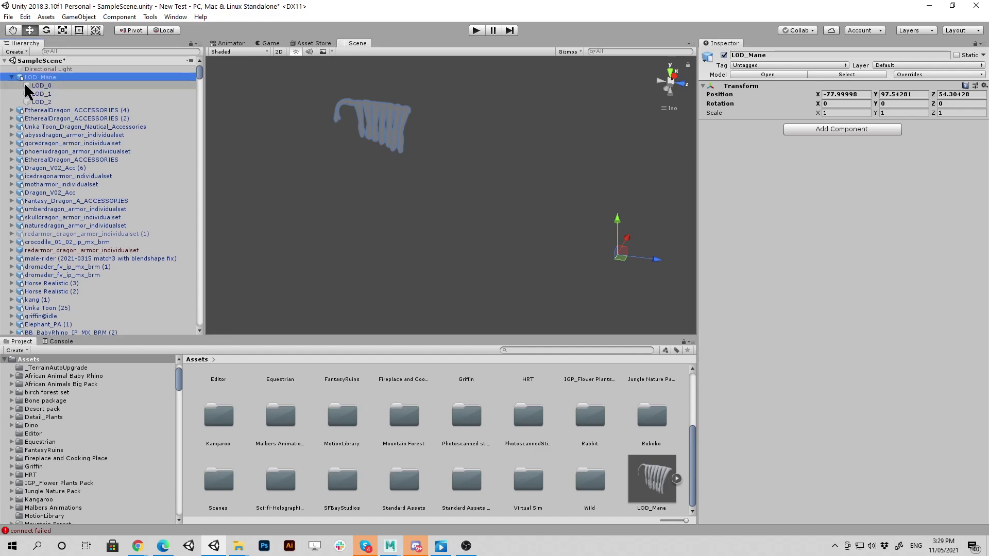
pyautogui.click(45, 94)
pyautogui.click(41, 102)
pyautogui.click(40, 77)
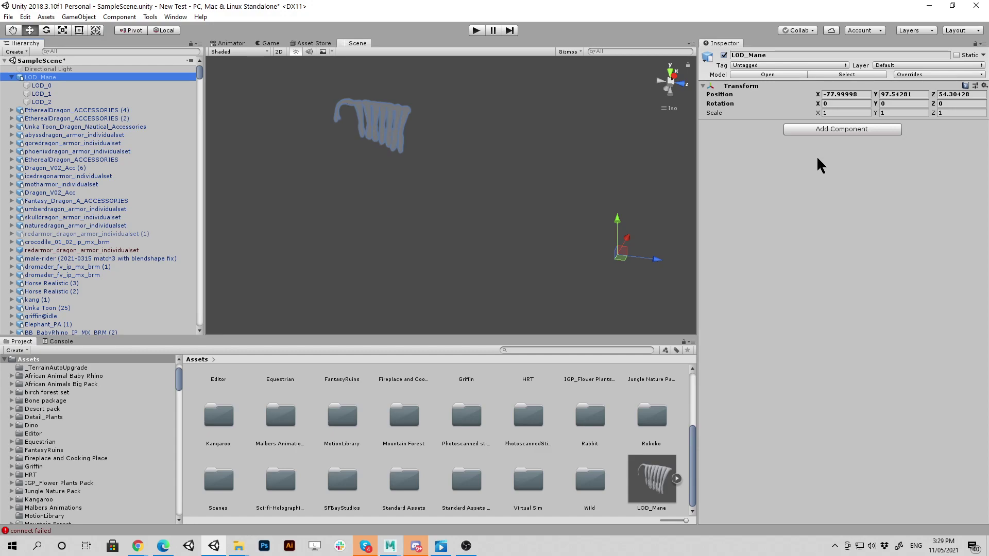
pyautogui.click(811, 128)
pyautogui.click(808, 169)
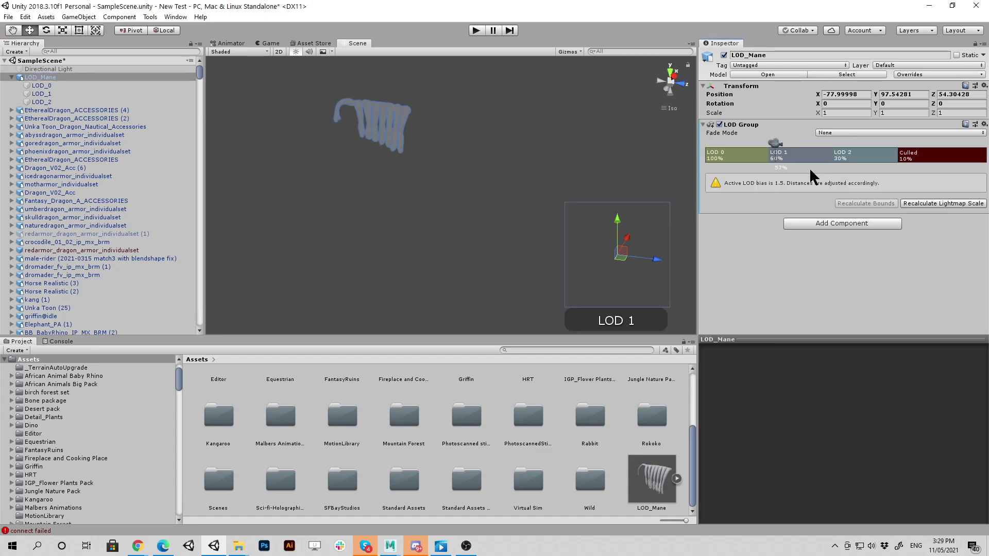
# Examine how the mane mesh and its LOD level respond to near and far viewing distances
pyautogui.scroll(-5, 573, 177)
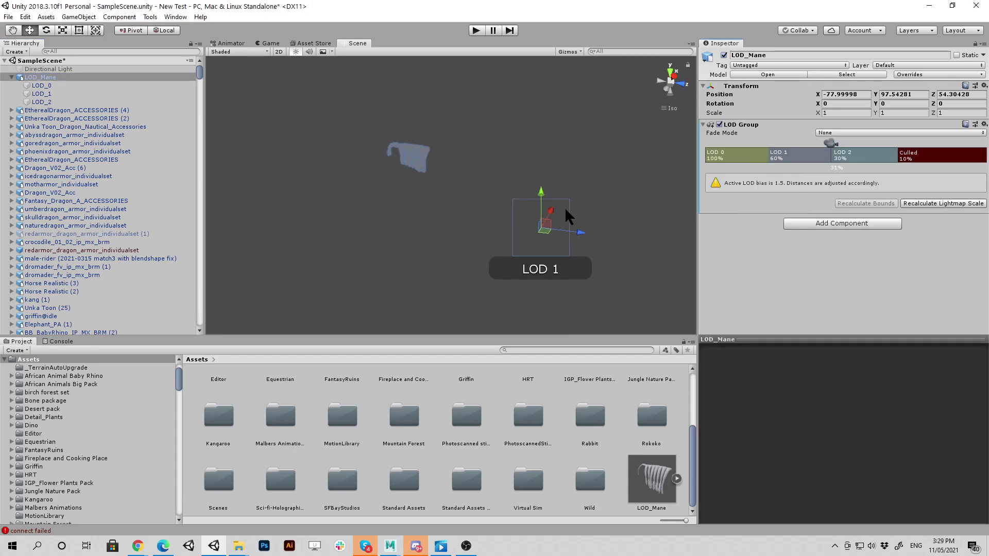
pyautogui.scroll(2, 564, 211)
pyautogui.scroll(6, 565, 223)
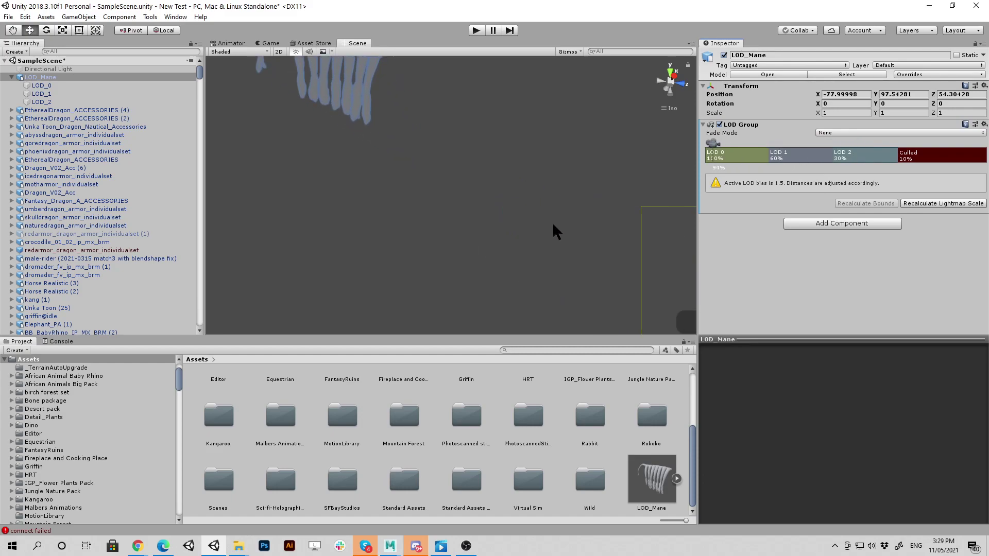
pyautogui.scroll(3, 481, 188)
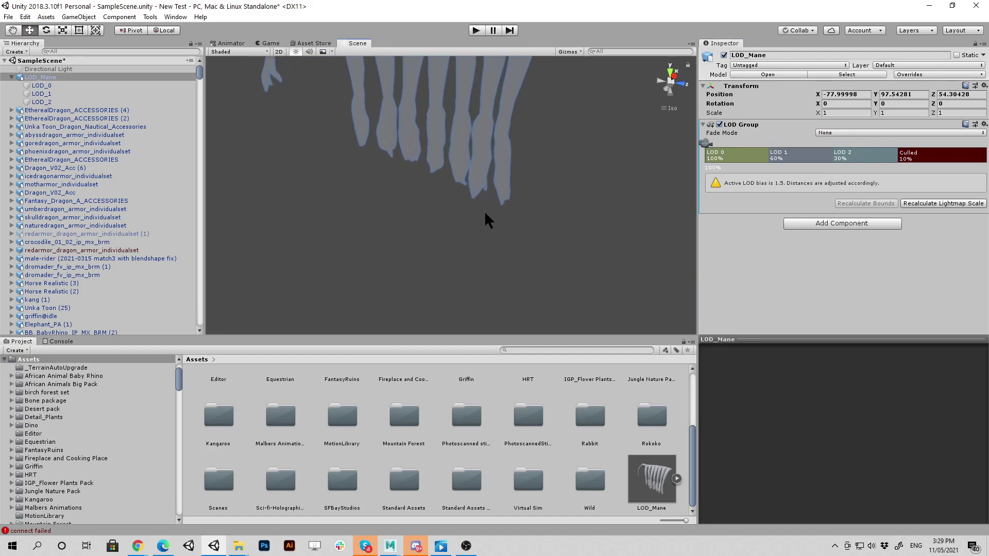
pyautogui.scroll(-4, 486, 211)
pyautogui.scroll(-5, 471, 212)
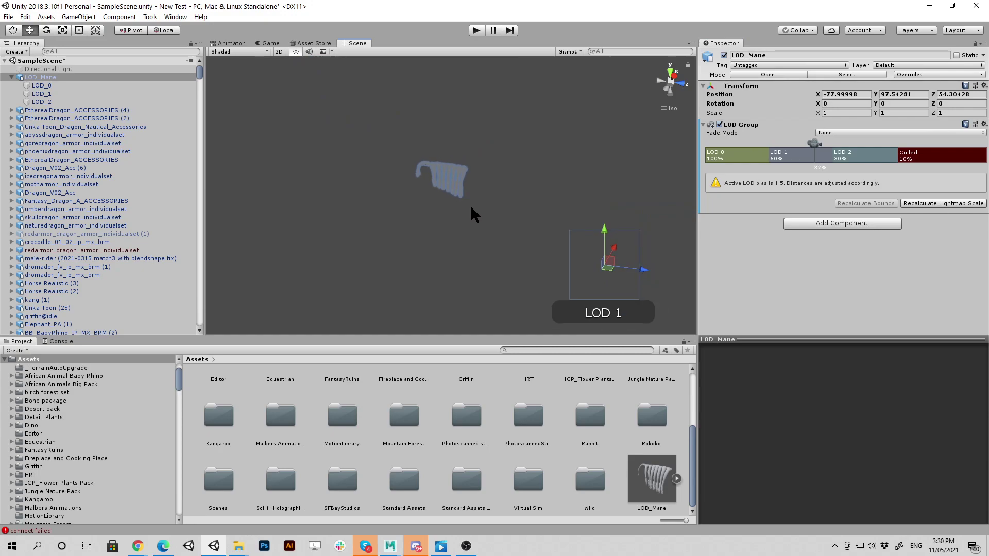
pyautogui.scroll(6, 450, 216)
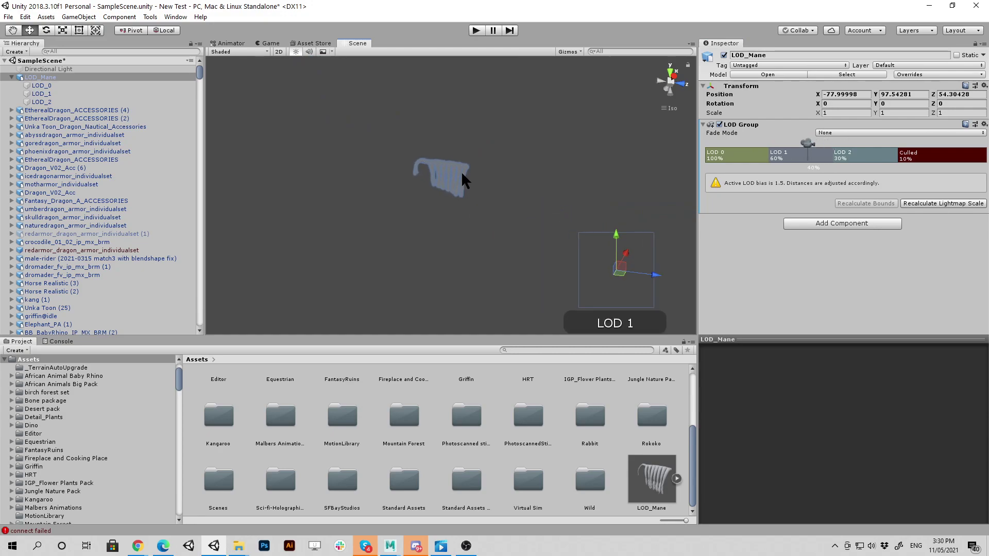
pyautogui.scroll(4, 503, 205)
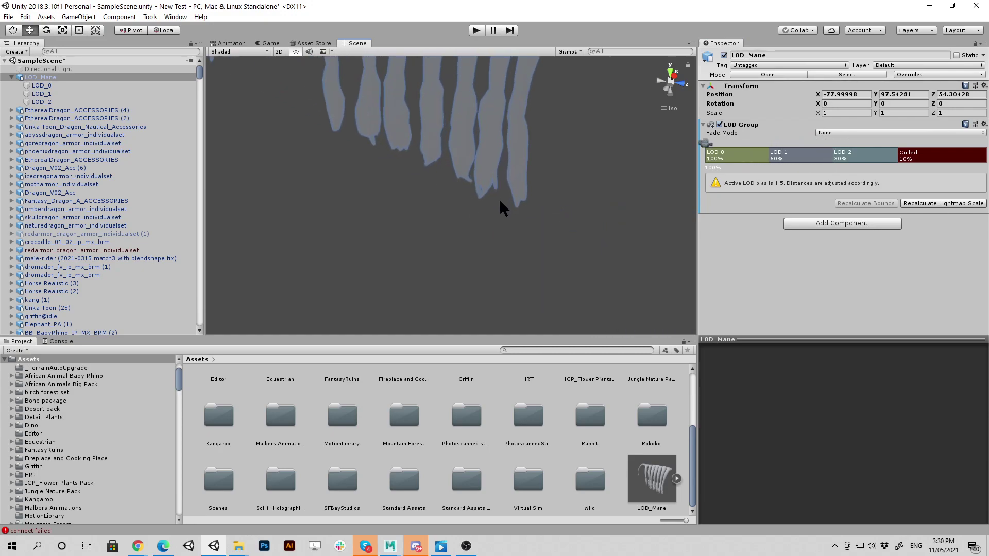
pyautogui.moveTo(563, 150); pyautogui.dragTo(543, 224, button='middle')
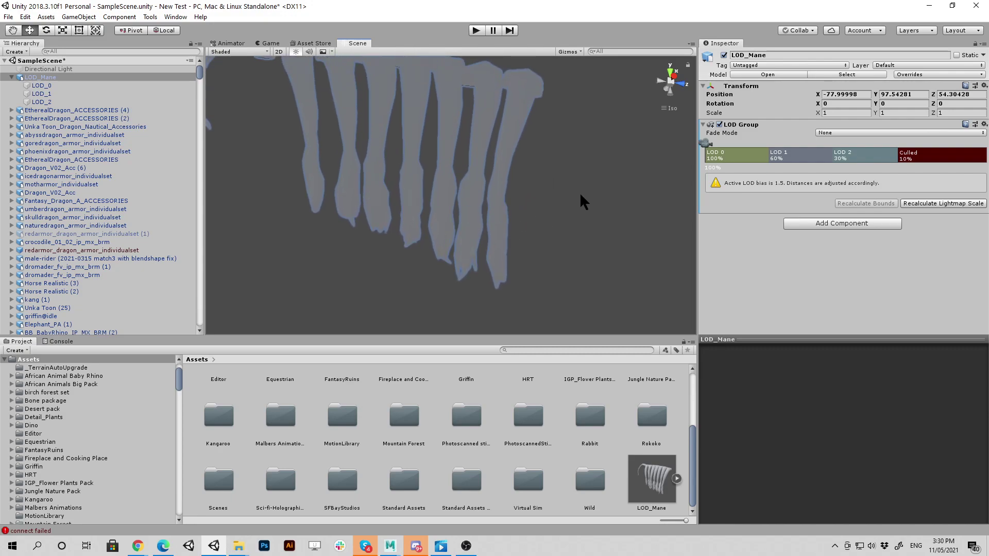
pyautogui.scroll(-4, 576, 193)
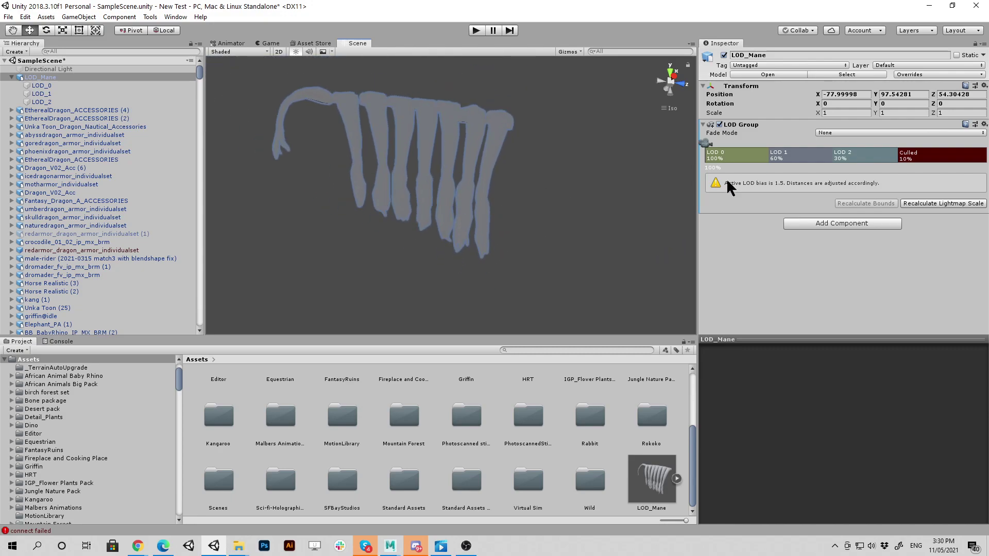
# Delete the LOD_Mane object from the scene
pyautogui.click(93, 77)
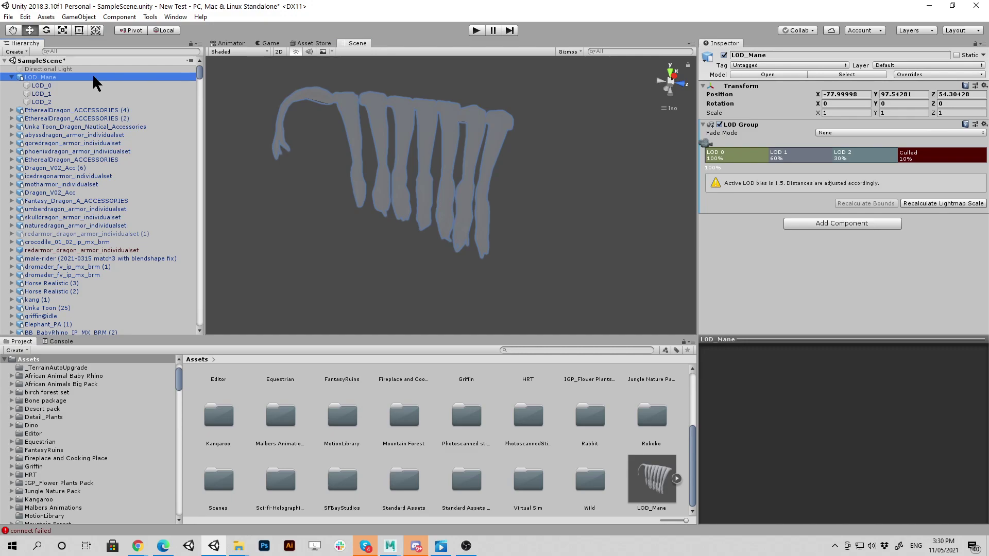
pyautogui.press('Delete')
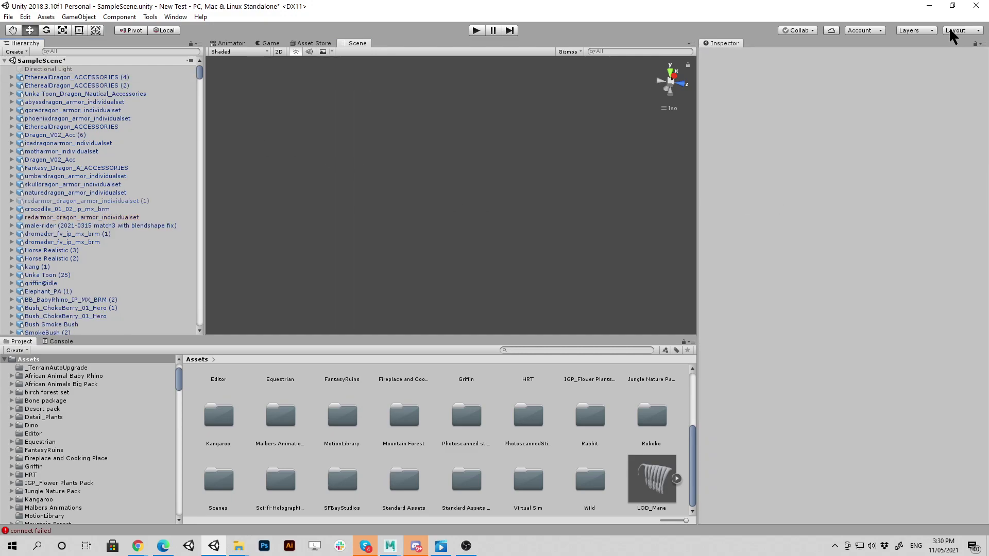
# Switch to Autodesk Maya LT and look through the LOD_0, LOD_1 and LOD_2 meshes
pyautogui.moveTo(390, 550)
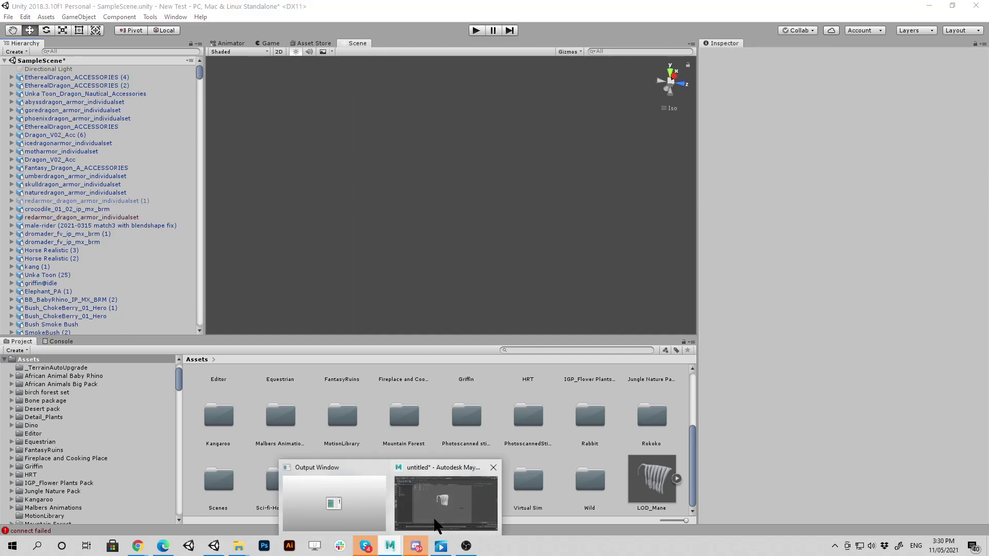
pyautogui.click(423, 507)
pyautogui.click(66, 156)
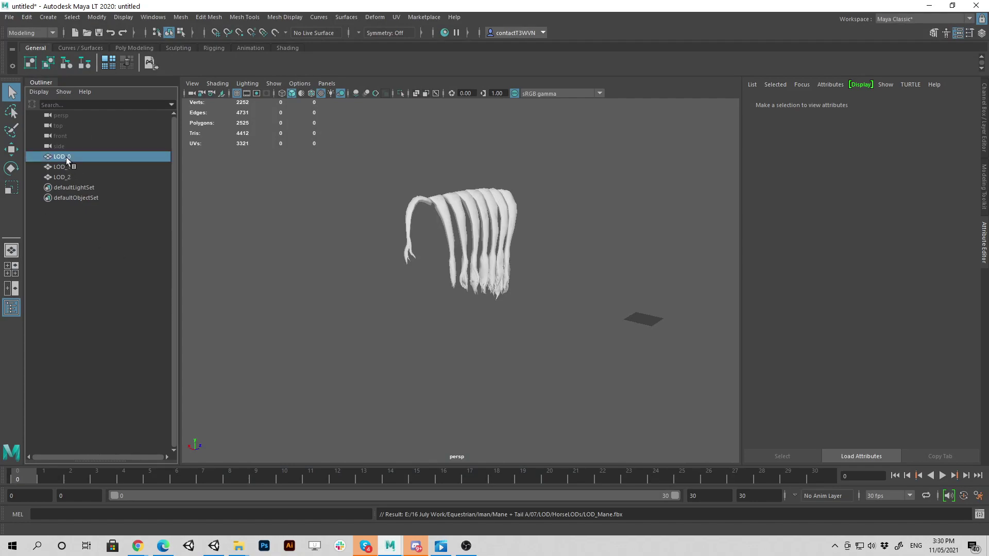
pyautogui.click(64, 167)
pyautogui.click(64, 177)
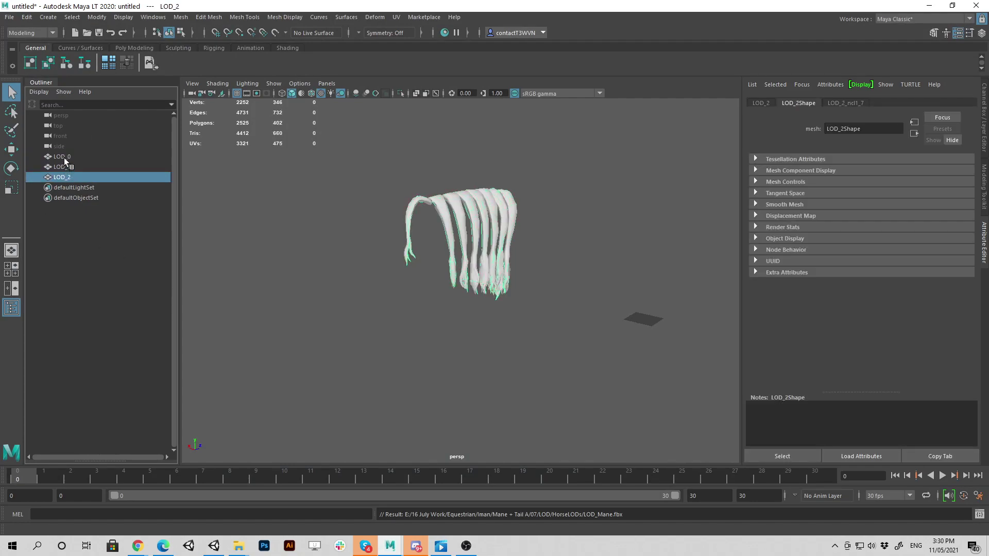
pyautogui.click(62, 156)
pyautogui.click(62, 167)
pyautogui.click(60, 177)
# Rename the LOD_0 mesh's transform as mane_LOD0
pyautogui.click(61, 156)
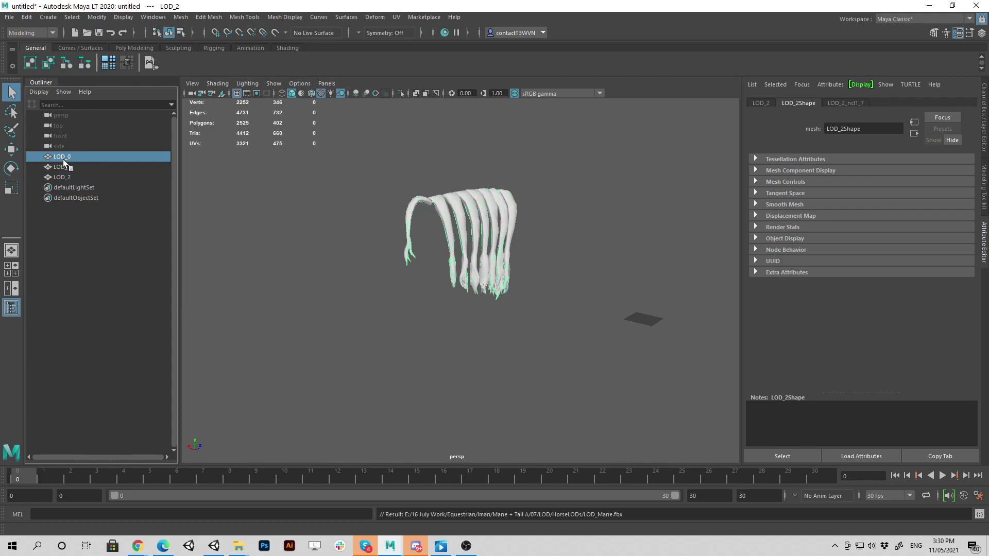
pyautogui.click(760, 104)
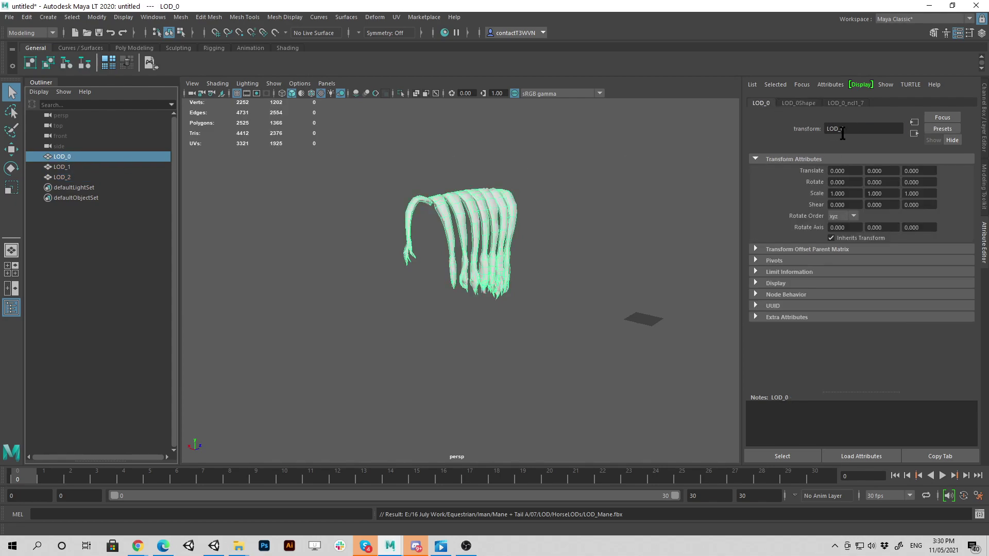
pyautogui.click(900, 130)
pyautogui.write('mane_')
pyautogui.press('Return')
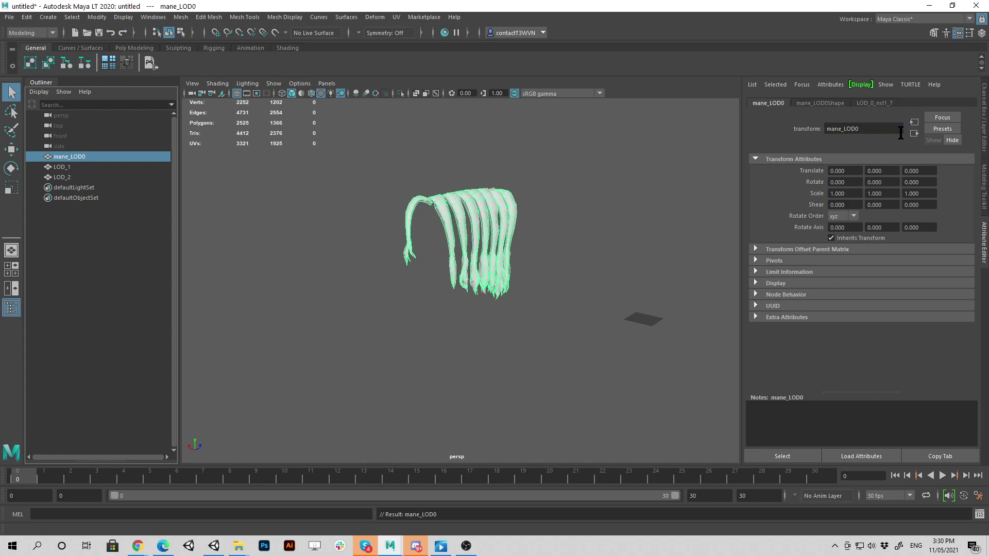
# Rename the LOD_1 mesh's transform as mane_LOD1
pyautogui.click(62, 169)
pyautogui.click(847, 129)
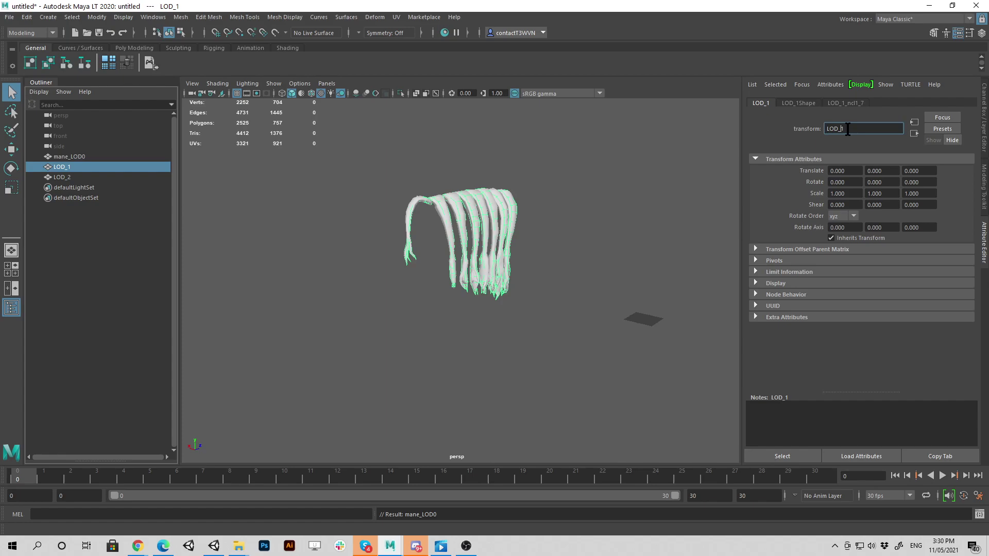
pyautogui.write('mane_')
pyautogui.press('Return')
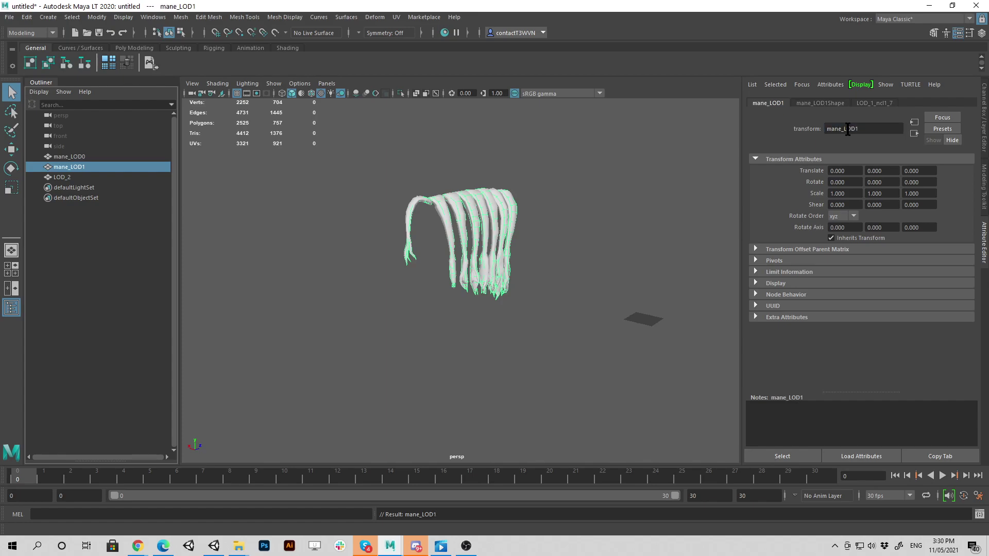
# Rename the LOD_2 mesh's transform as mane_LOD2
pyautogui.click(69, 178)
pyautogui.click(853, 130)
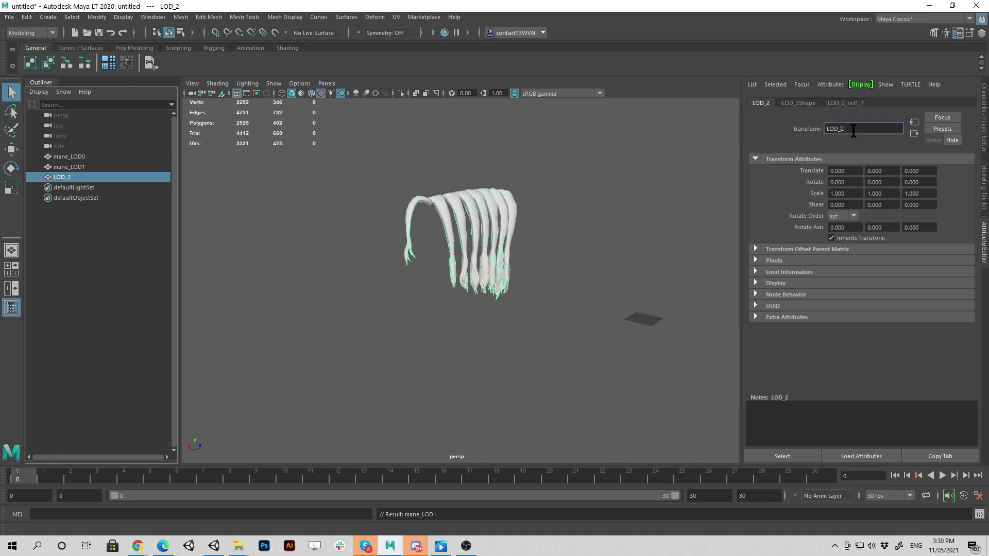
pyautogui.write('mane_')
pyautogui.press('Return')
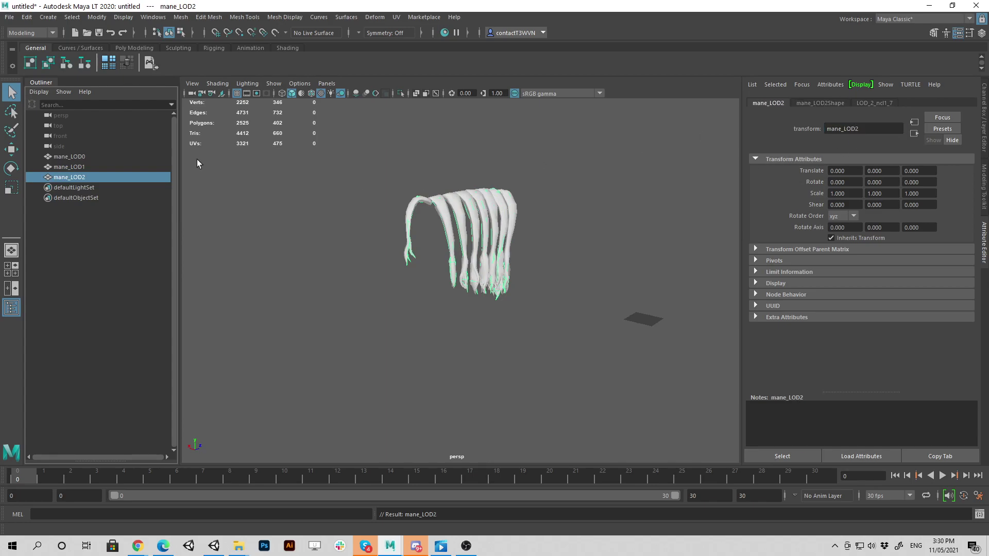
# Create an LOD group from mane_LOD0, mane_LOD1 and mane_LOD2, selected in that order
pyautogui.click(68, 157)
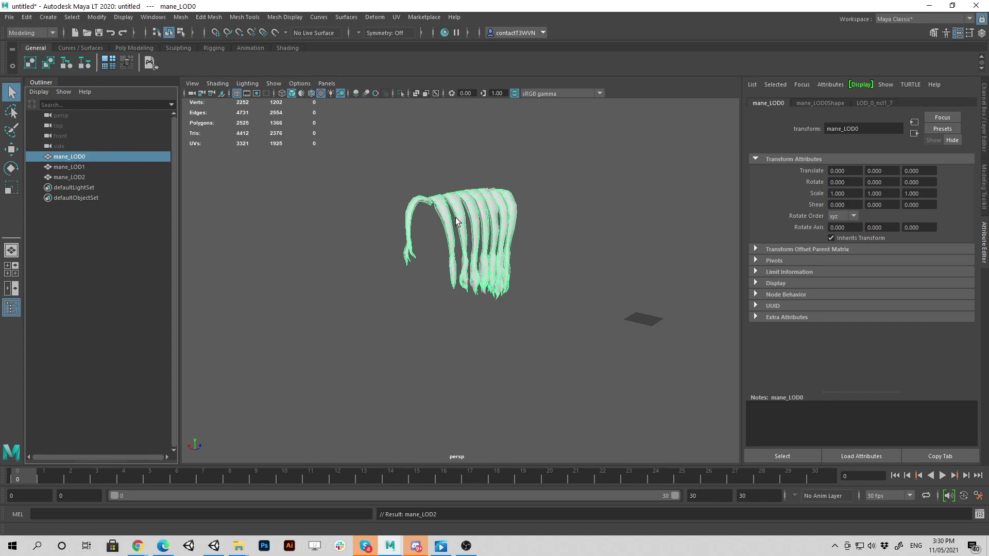
pyautogui.keyDown('shift'); pyautogui.click(73, 168); pyautogui.keyUp('shift')
pyautogui.keyDown('shift'); pyautogui.click(75, 178); pyautogui.keyUp('shift')
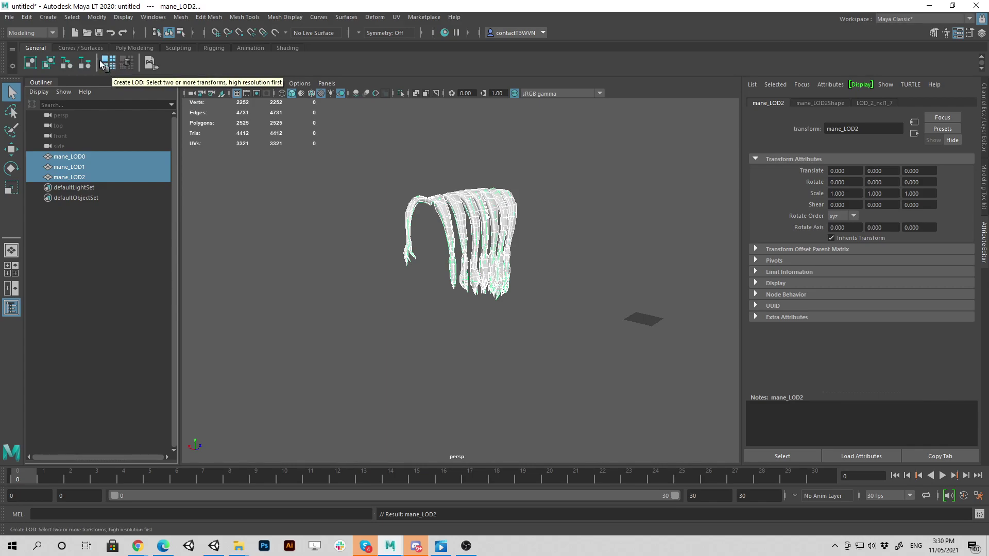
pyautogui.click(26, 17)
pyautogui.moveTo(63, 222)
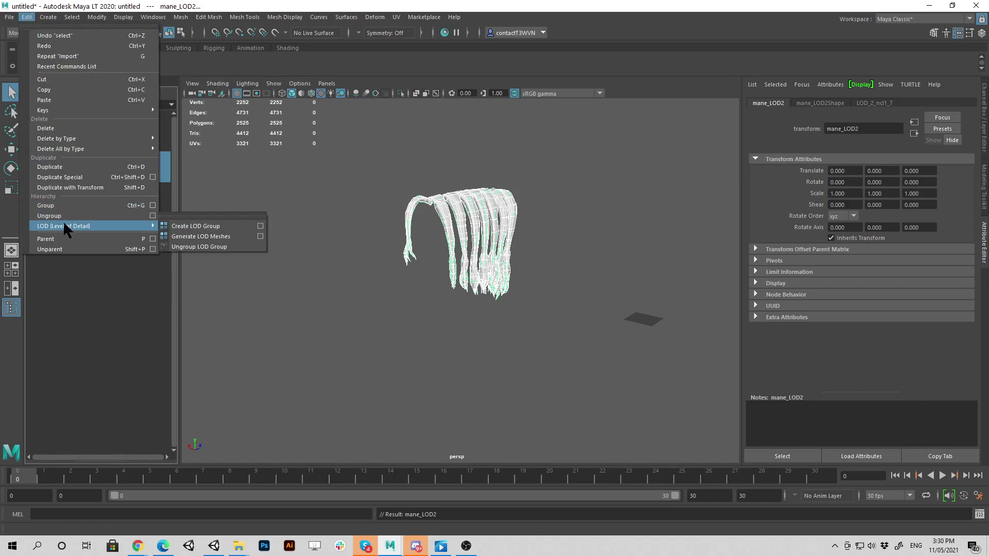
pyautogui.click(187, 227)
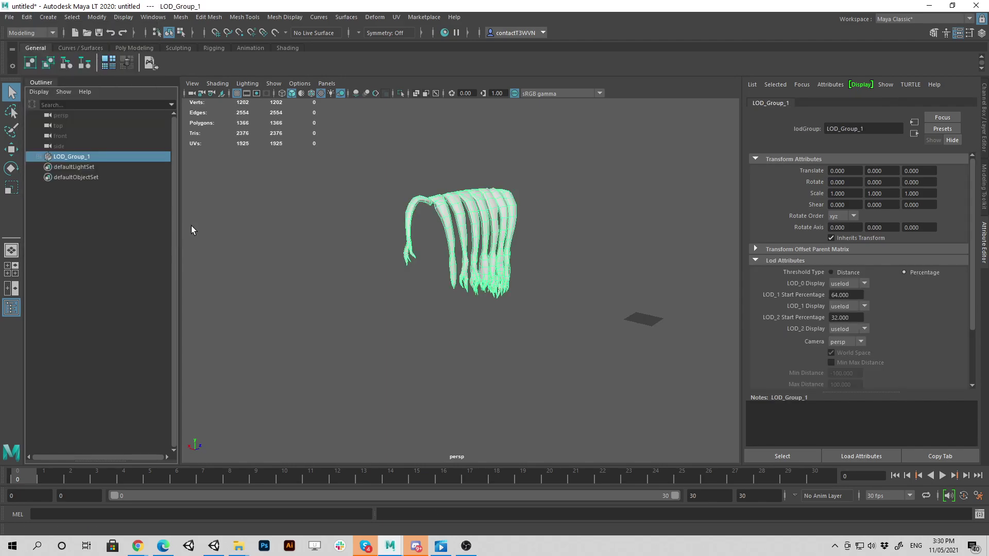
# Expand the new LOD group and its three level subgroups to show the mane meshes they contain
pyautogui.click(39, 157)
pyautogui.click(46, 167)
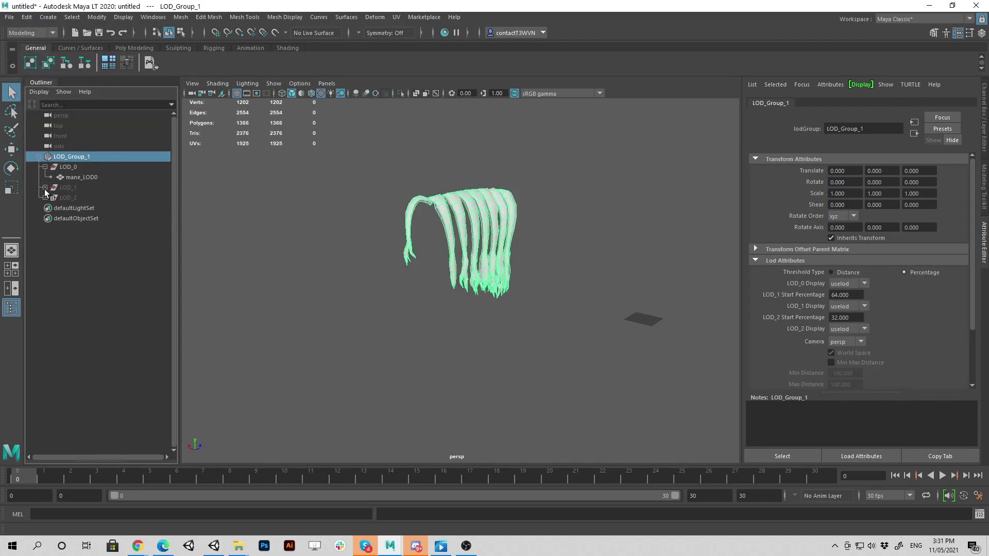
pyautogui.click(45, 187)
pyautogui.click(45, 208)
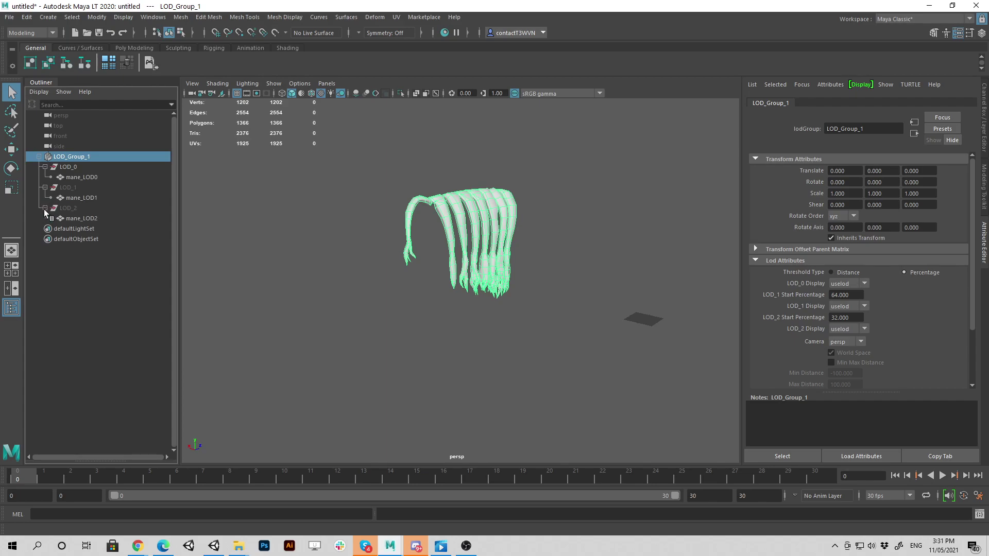
# Ungroup the LOD_0, LOD_1 and LOD_2 subgroups one after another so the mane meshes sit directly under LOD_Group_1
pyautogui.click(65, 168)
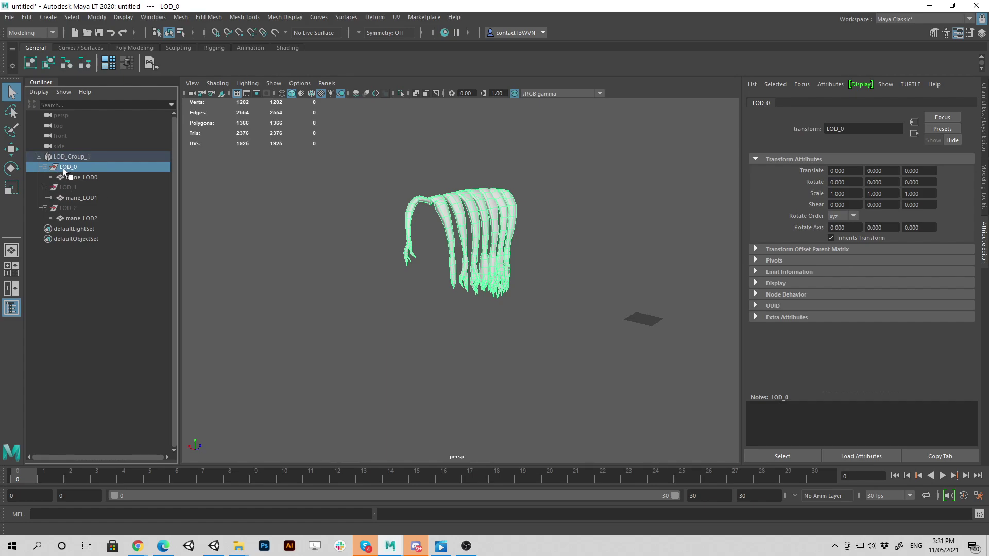
pyautogui.click(26, 17)
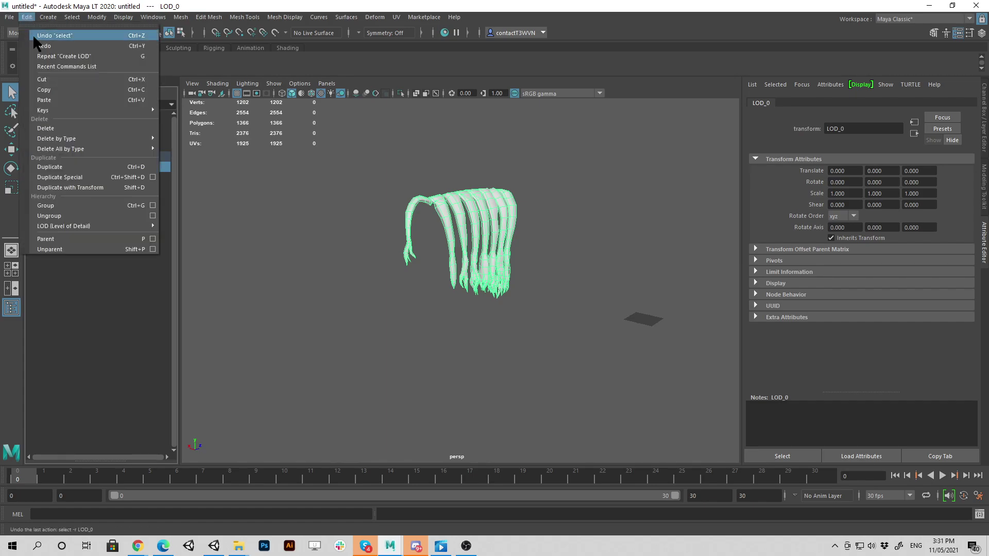
pyautogui.click(58, 215)
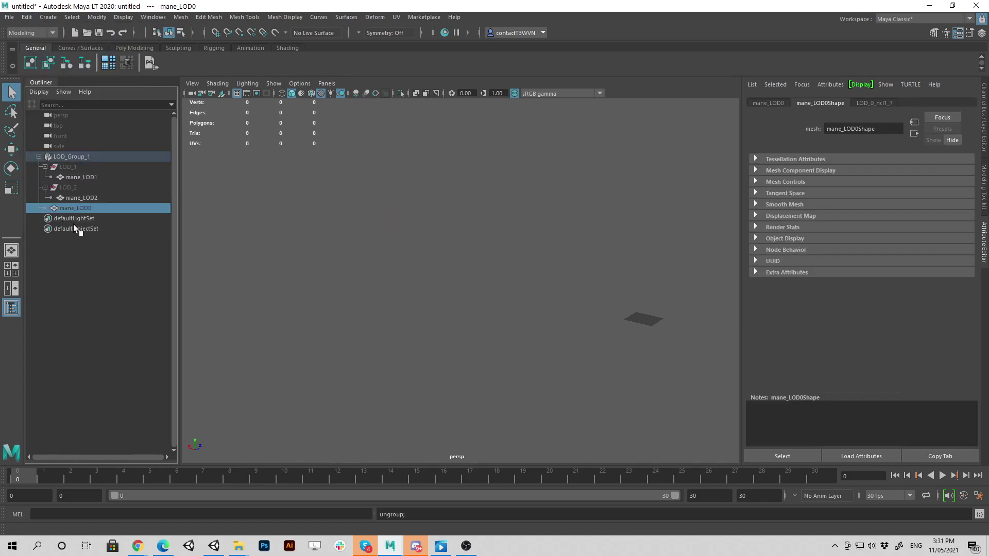
pyautogui.click(66, 166)
pyautogui.click(26, 17)
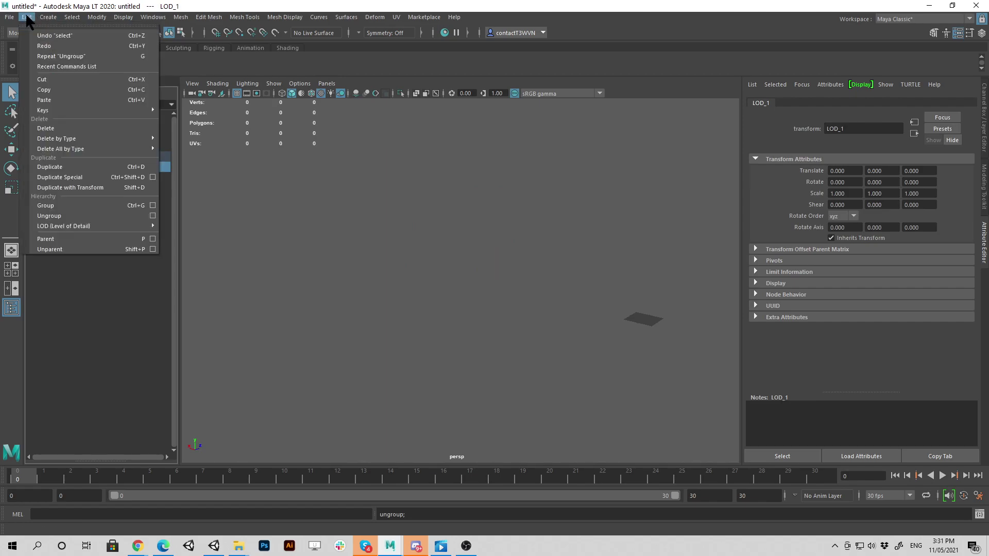
pyautogui.click(46, 215)
pyautogui.click(62, 169)
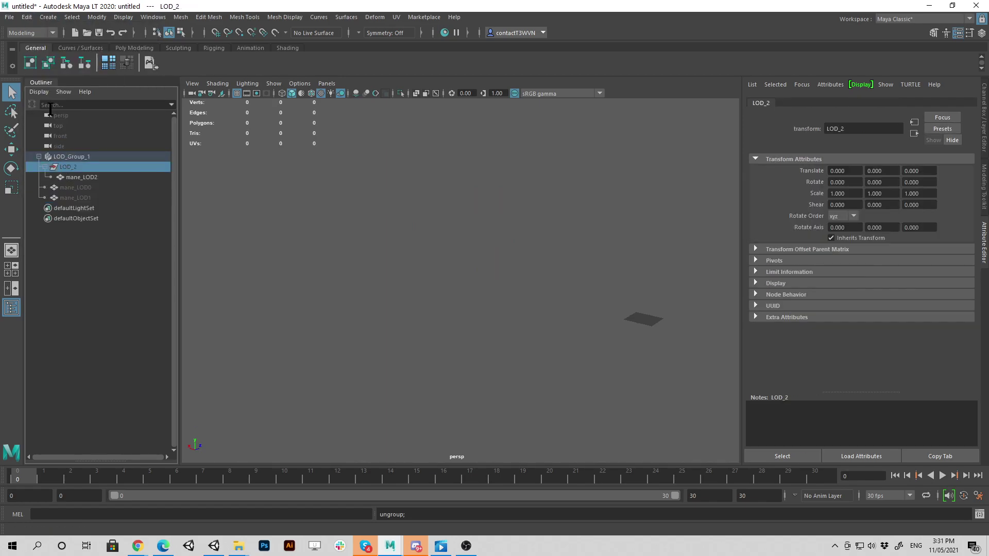
pyautogui.click(27, 17)
pyautogui.click(56, 215)
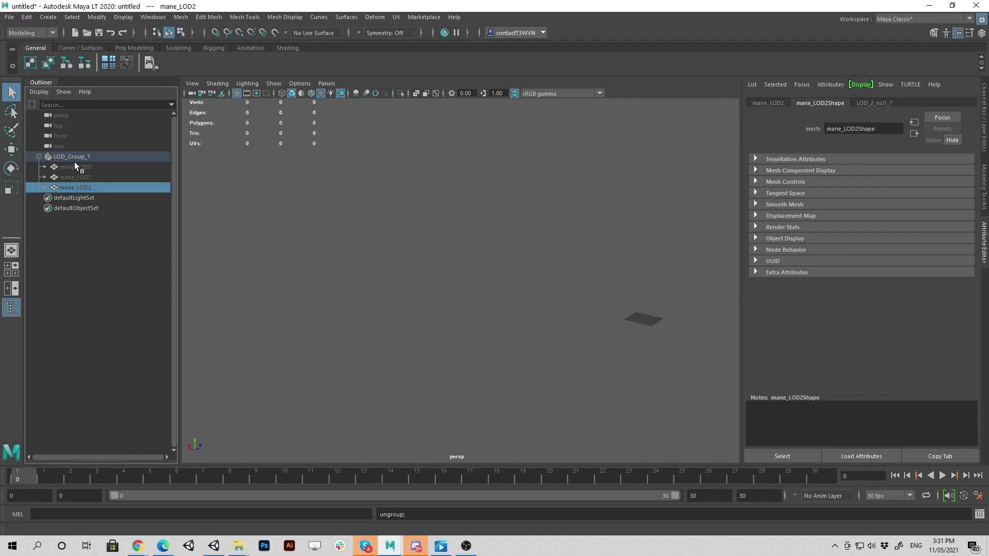
# Export only LOD_Group_1 as FBX, overwriting the existing LOD_Mane_Test.fbx in the HorseLODs folder
pyautogui.click(83, 157)
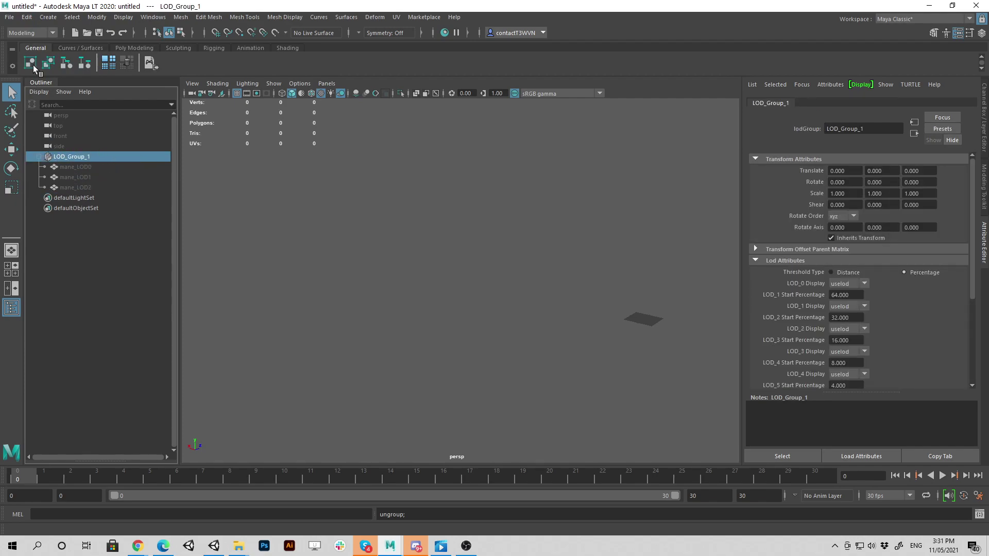
pyautogui.click(10, 17)
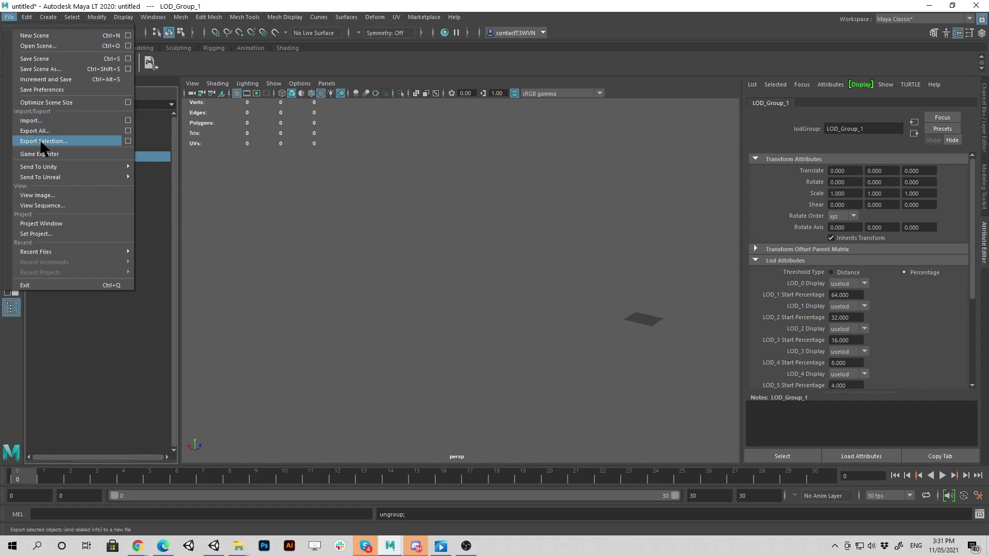
pyautogui.click(40, 142)
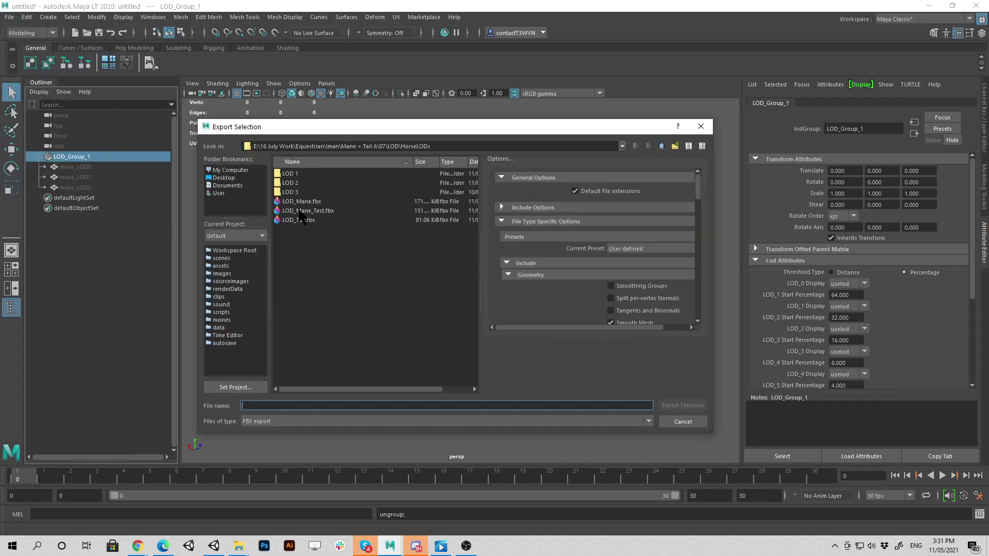
pyautogui.click(308, 211)
pyautogui.click(683, 406)
pyautogui.click(435, 293)
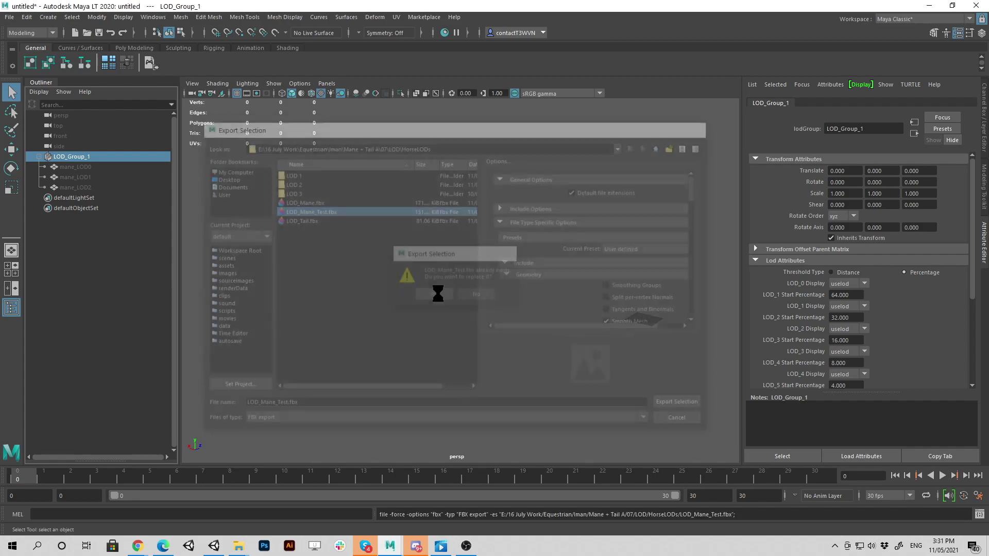
# Switch to Unity, import LOD_Mane_Test.fbx into the Assets folder and select the imported model
pyautogui.click(929, 6)
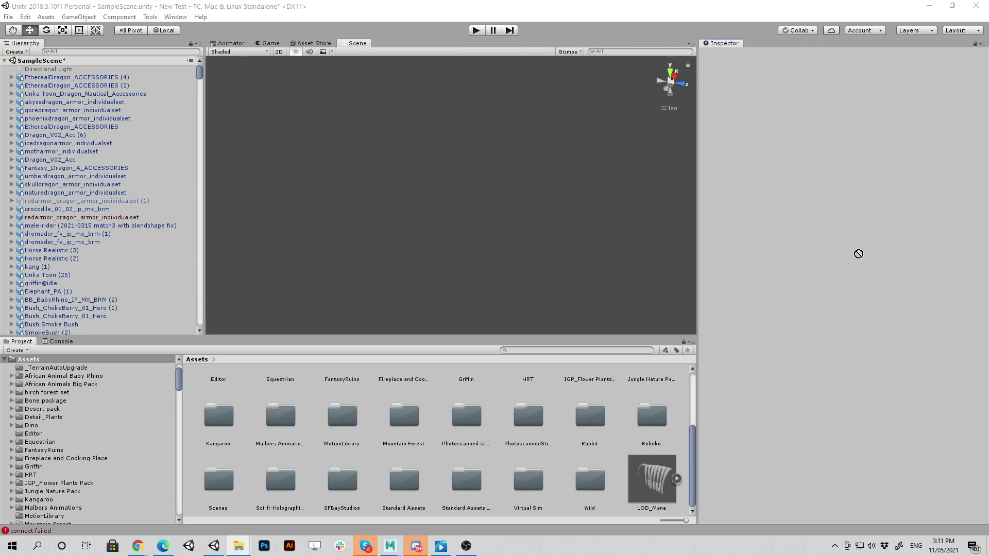
pyautogui.moveTo(857, 252); pyautogui.dragTo(617, 484)
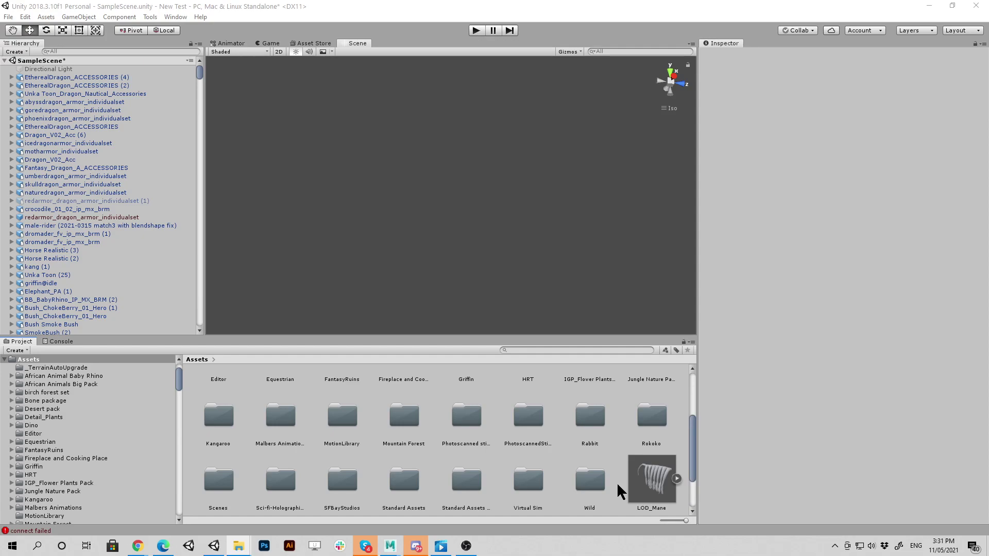
pyautogui.click(231, 481)
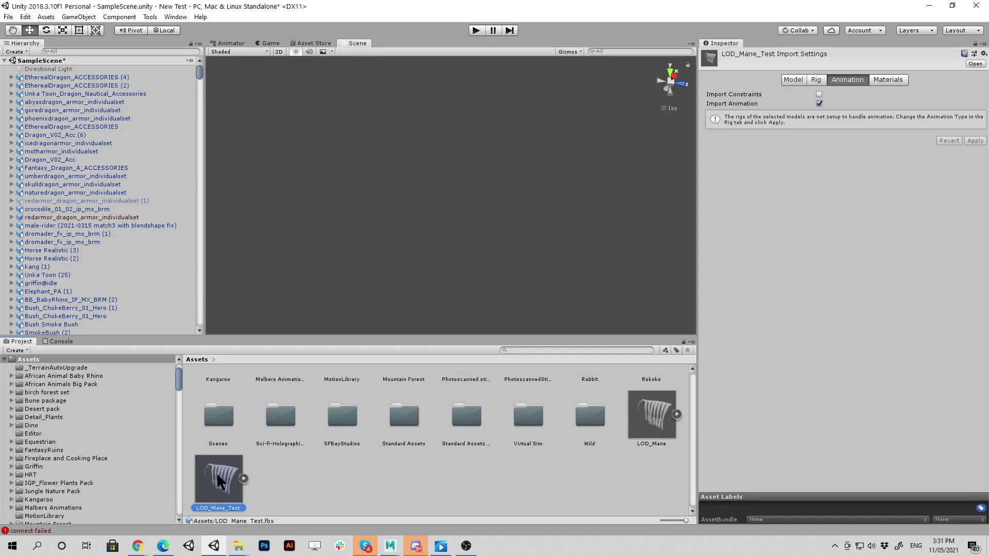
# Place the LOD_Mane_Test model in the scene and frame it in the view
pyautogui.moveTo(216, 471); pyautogui.dragTo(398, 196)
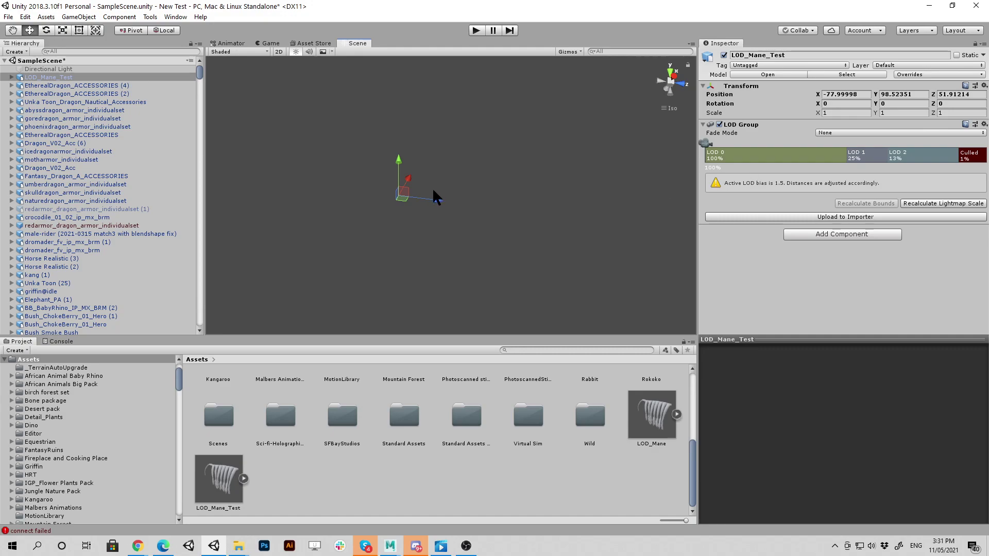
pyautogui.press('f')
pyautogui.scroll(-3, 515, 217)
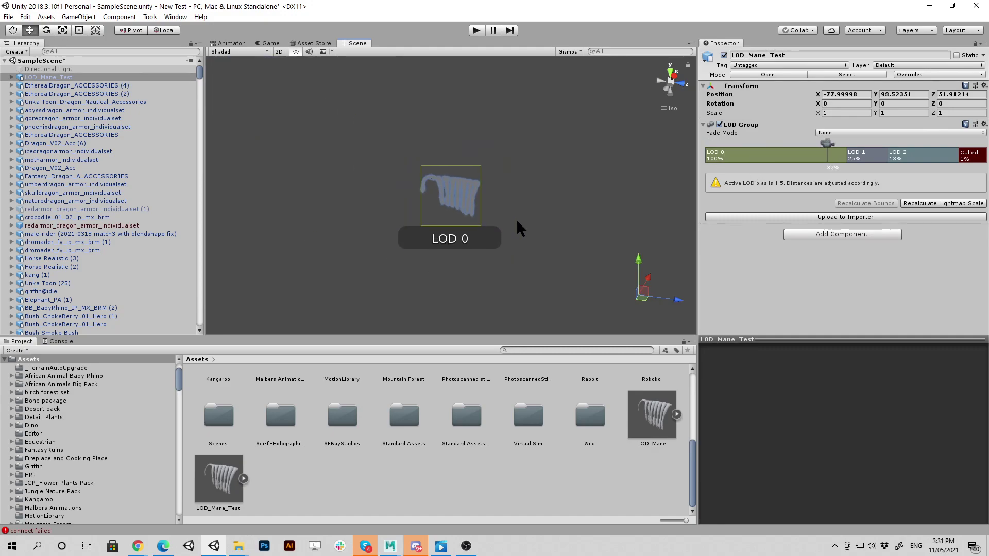
# Set the LOD Group's thresholds to 80% for LOD 1 and 60% for LOD 2
pyautogui.click(825, 141)
pyautogui.moveTo(825, 141)
pyautogui.mouseDown()
pyautogui.moveTo(798, 142)
pyautogui.moveTo(909, 150)
pyautogui.moveTo(733, 162)
pyautogui.mouseUp()
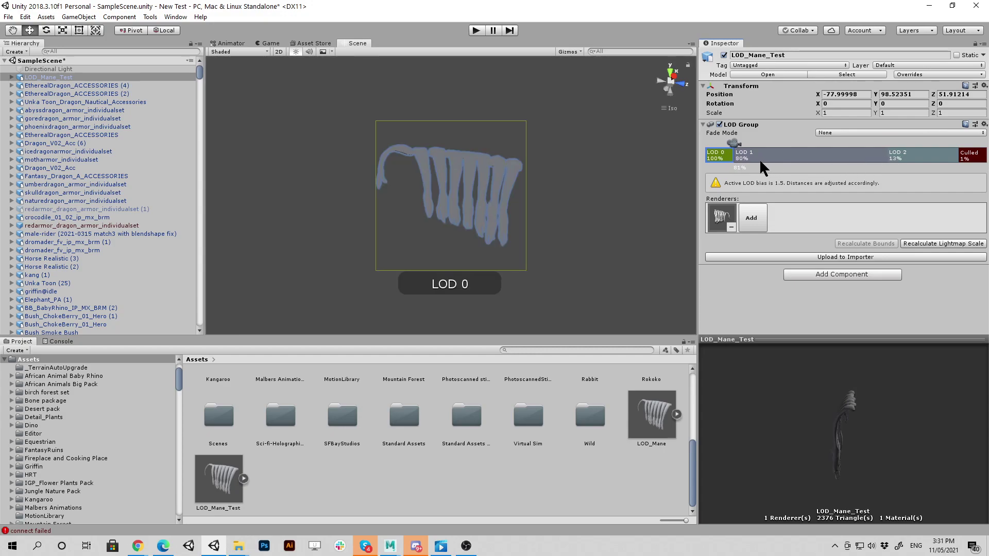
pyautogui.moveTo(889, 156); pyautogui.dragTo(768, 166)
# Inspect the mane's strand tips up close and compare the mesh at increasing distance from LOD 0 to LOD 2
pyautogui.scroll(10, 463, 205)
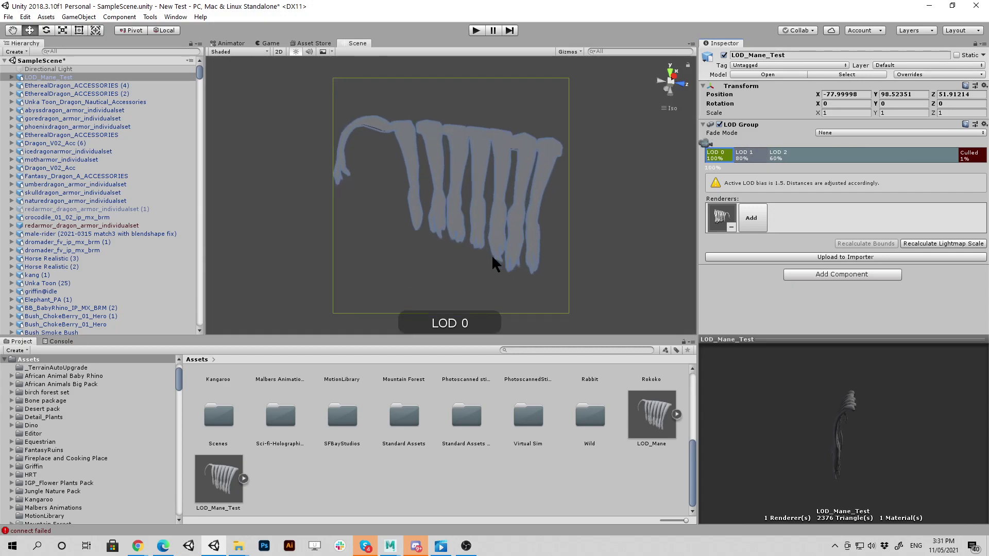
pyautogui.scroll(5, 601, 280)
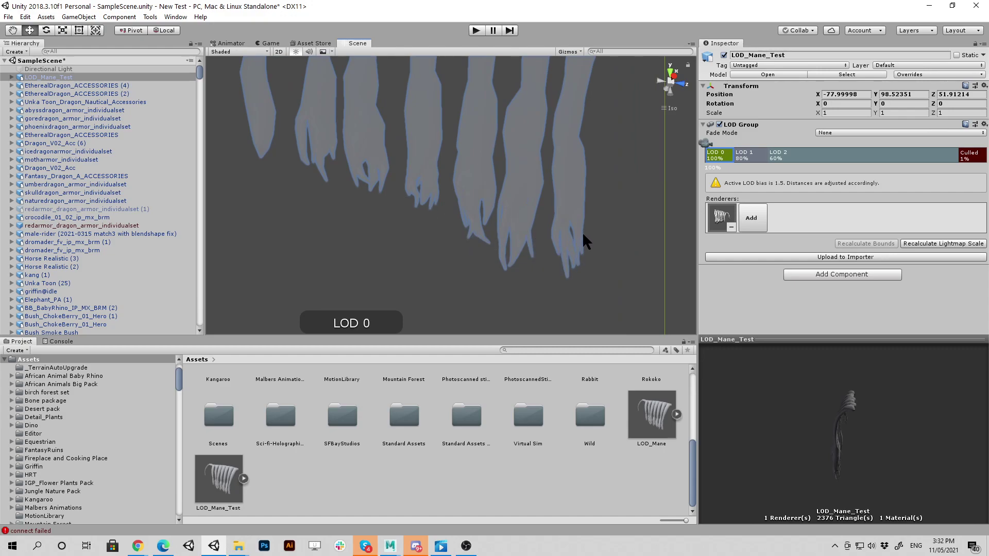
pyautogui.scroll(-3, 580, 236)
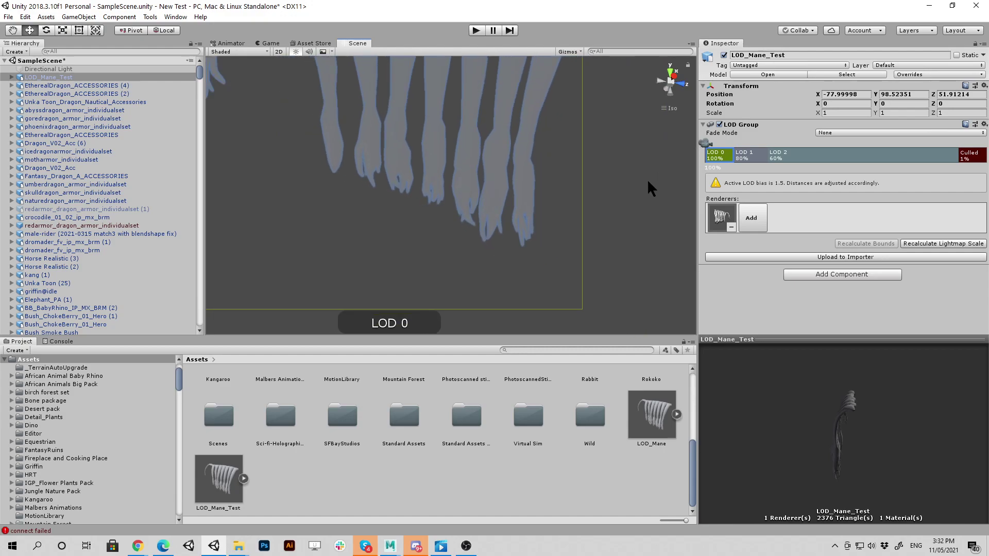
pyautogui.scroll(-6, 571, 211)
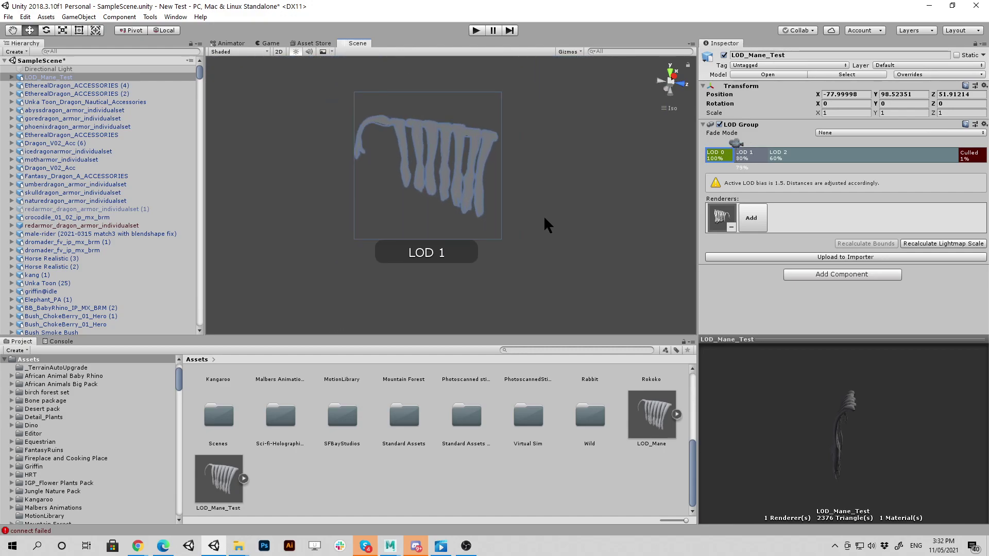
pyautogui.scroll(-5, 468, 215)
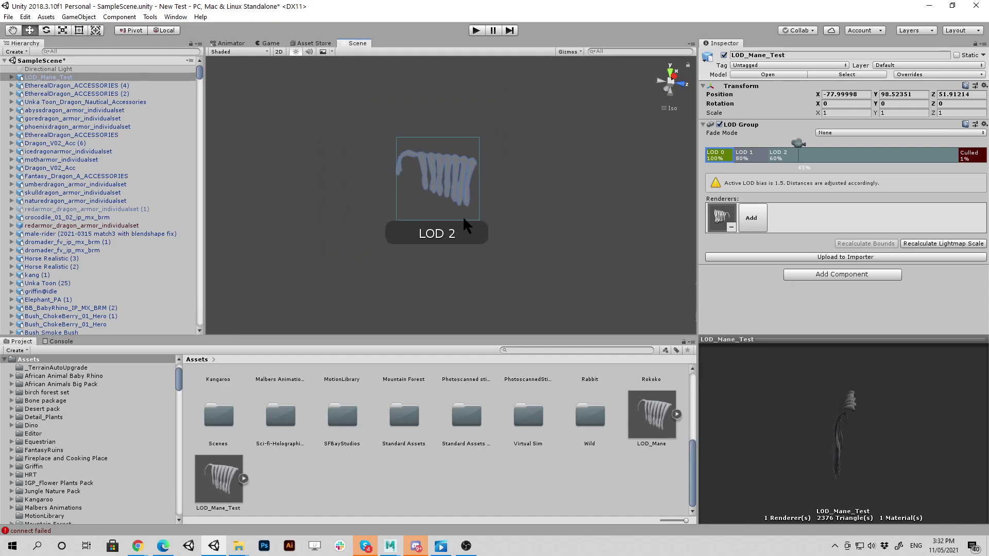
# Set the LOD Group's thresholds to 90% for LOD 1 and 80% for LOD 2
pyautogui.scroll(10, 469, 215)
pyautogui.moveTo(731, 157)
pyautogui.mouseDown()
pyautogui.moveTo(713, 181)
pyautogui.moveTo(714, 168)
pyautogui.moveTo(733, 165)
pyautogui.mouseUp()
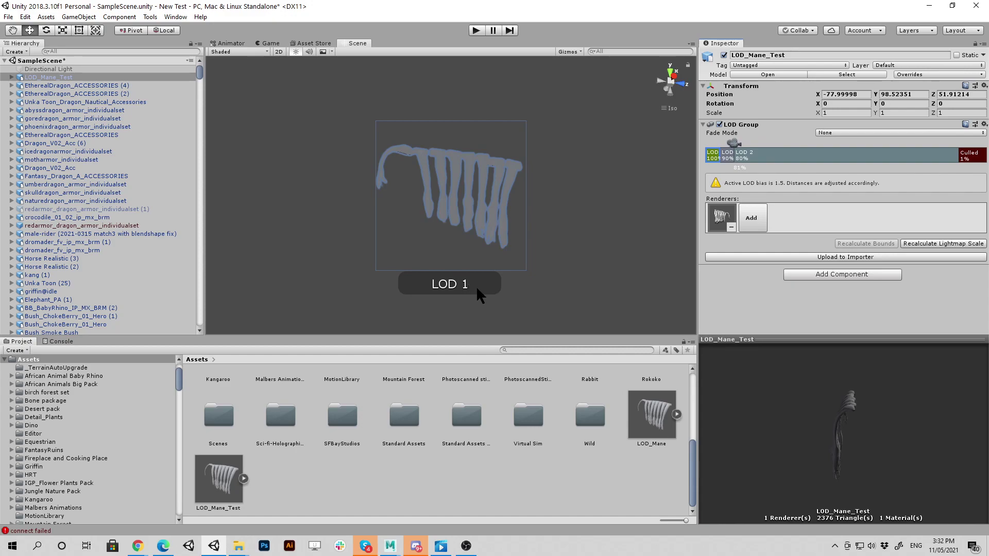
# Examine the mane's shape repeatedly around the new thresholds as it switches between LOD 0, LOD 1 and LOD 2
pyautogui.scroll(-2, 481, 292)
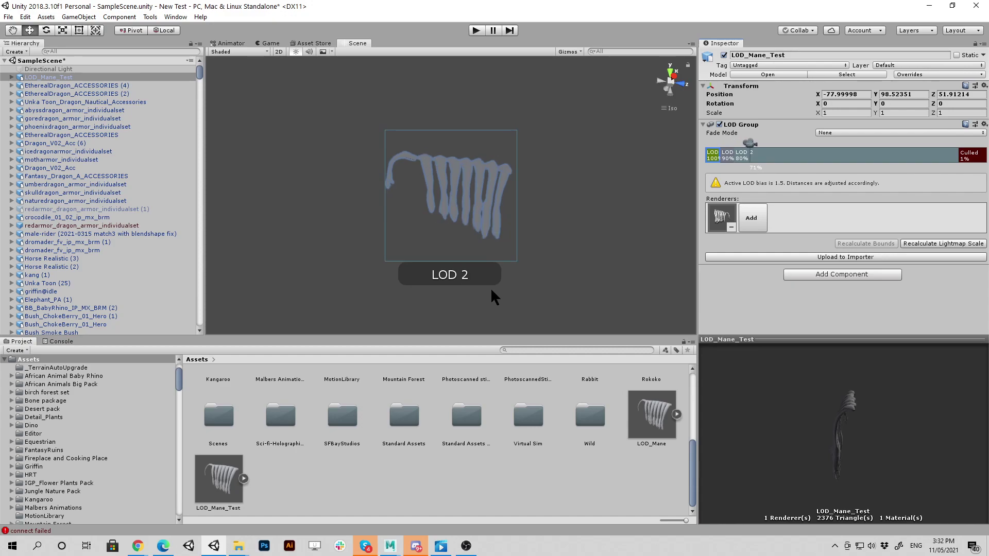
pyautogui.scroll(3, 490, 287)
pyautogui.scroll(-2, 511, 288)
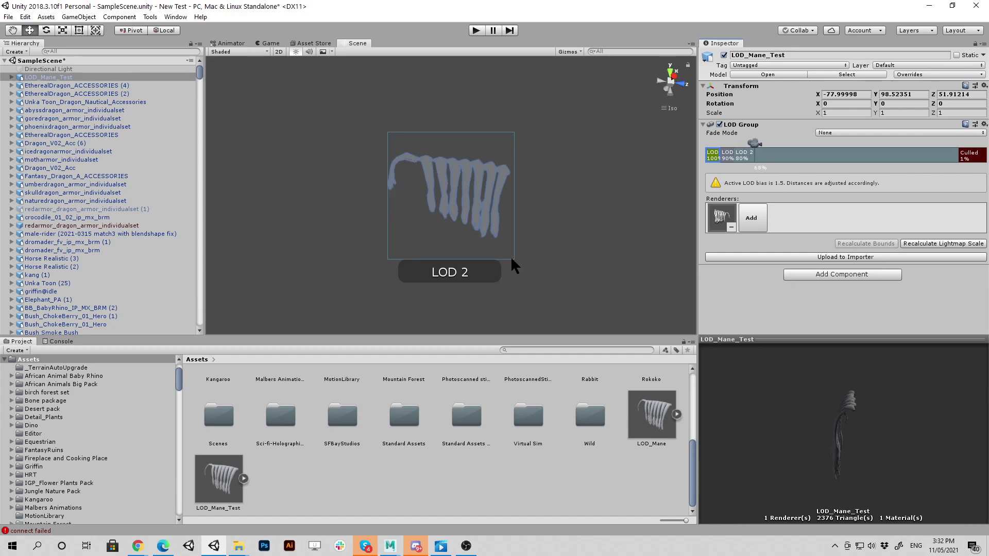
pyautogui.scroll(1, 506, 250)
pyautogui.scroll(-1, 505, 251)
pyautogui.scroll(1, 505, 251)
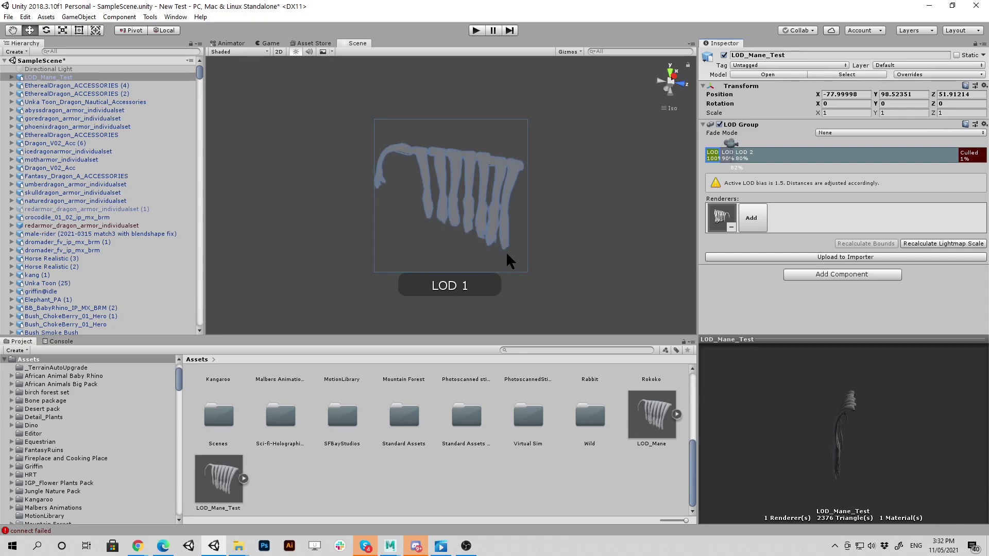
pyautogui.scroll(-1, 507, 255)
pyautogui.scroll(2, 509, 258)
pyautogui.scroll(1, 523, 267)
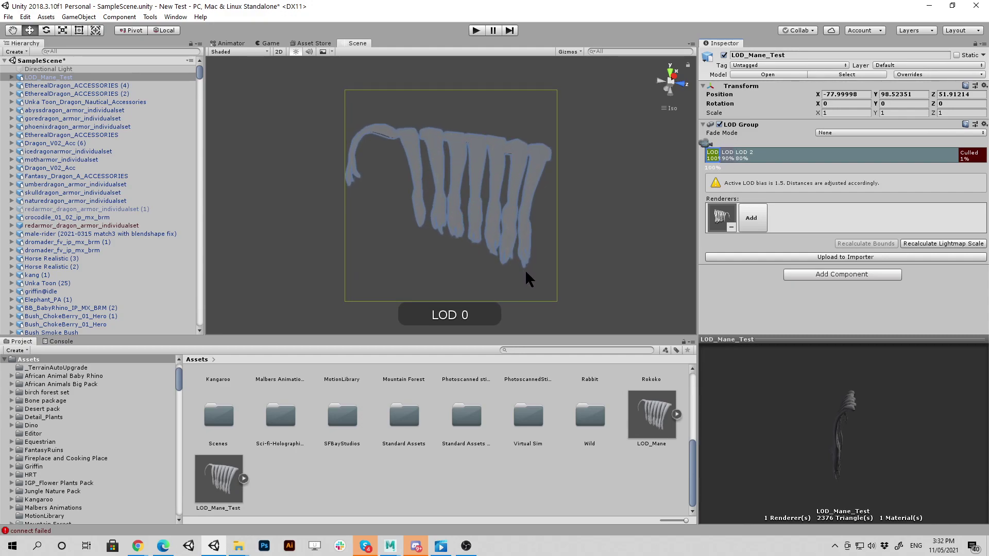
pyautogui.scroll(-1, 524, 270)
pyautogui.scroll(-1, 524, 269)
pyautogui.scroll(1, 524, 270)
pyautogui.scroll(-2, 524, 269)
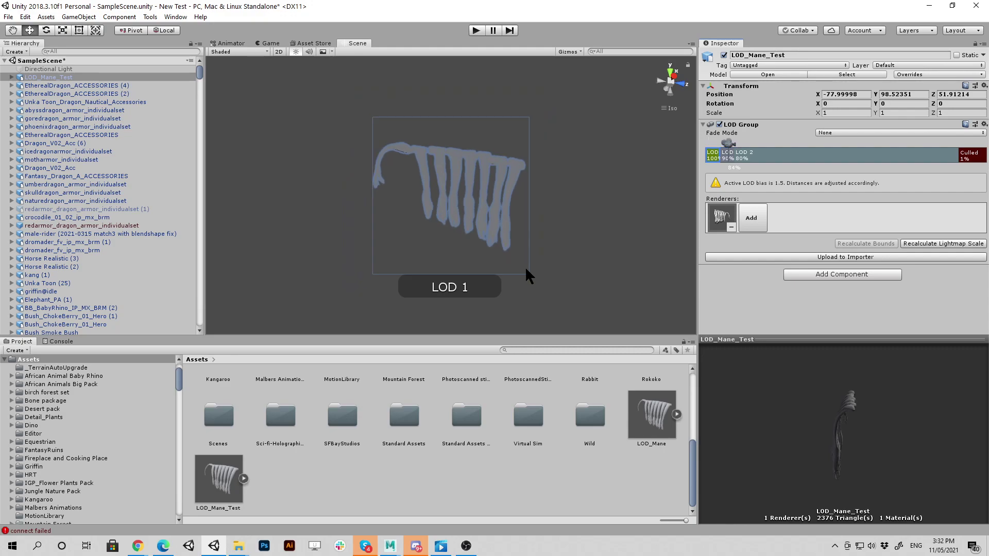